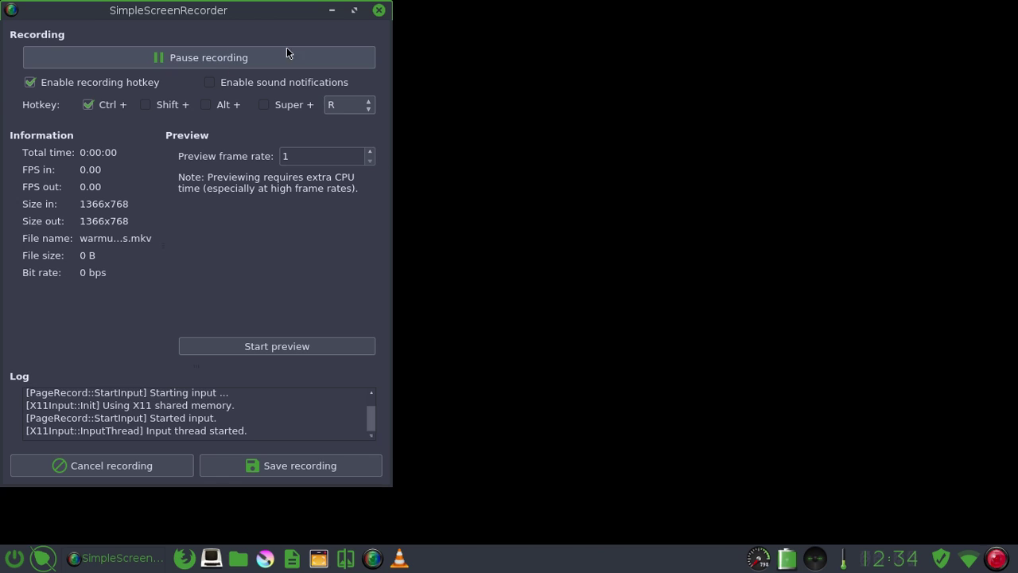
# - Minimize SimpleScreenRecorder and launch Krita from the taskbar
pyautogui.click(332, 10)
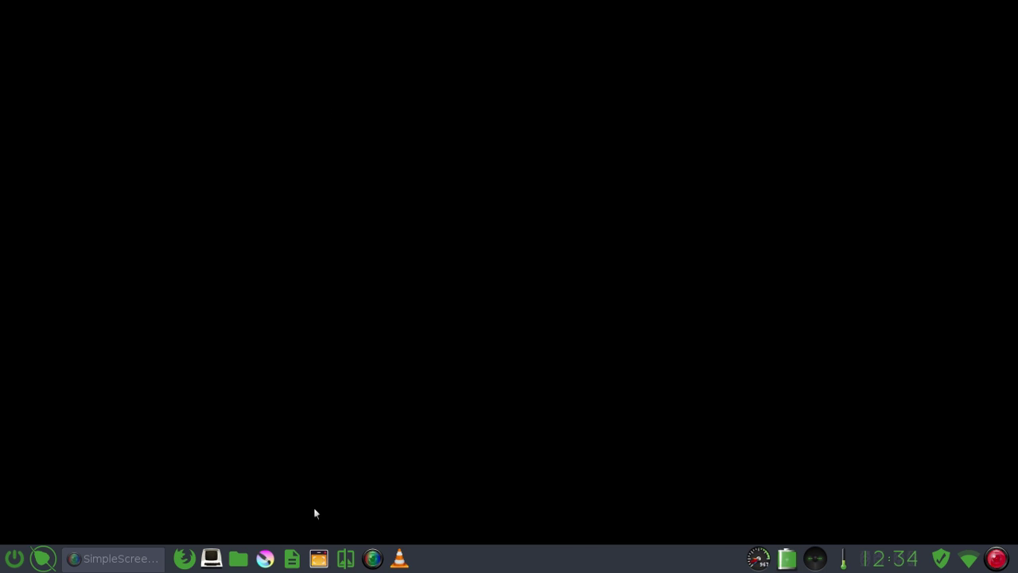
pyautogui.click(265, 557)
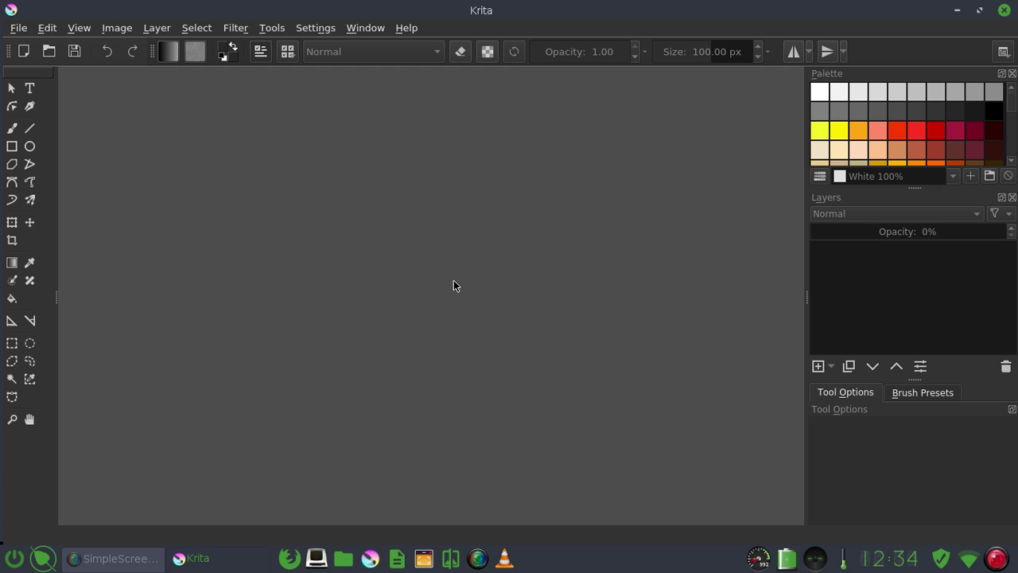
# - Create a new A4 (300 ppi) document, 21.00 × 29.70 cm, with units in centimetres
pyautogui.click(18, 28)
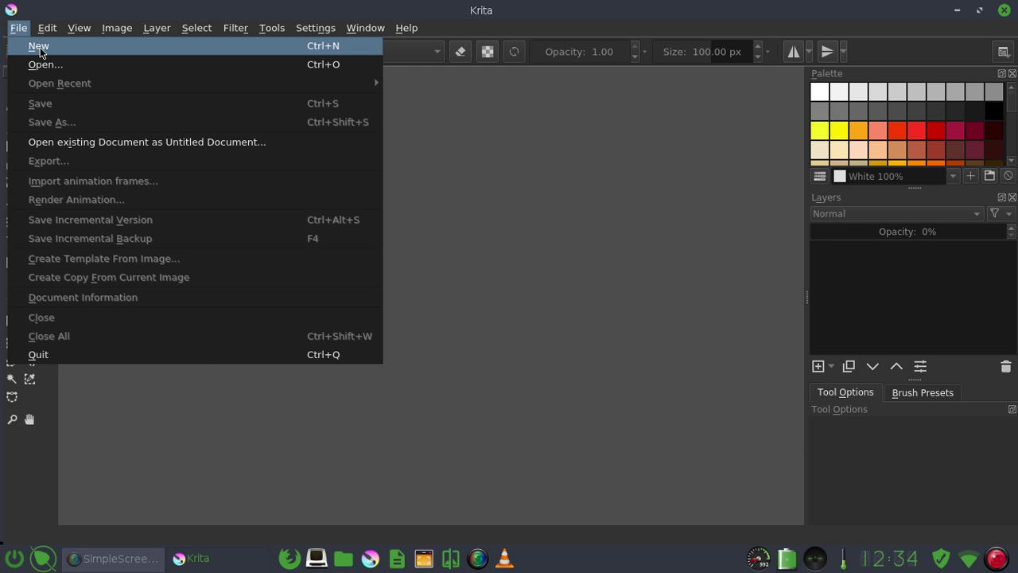
pyautogui.click(37, 44)
pyautogui.click(501, 157)
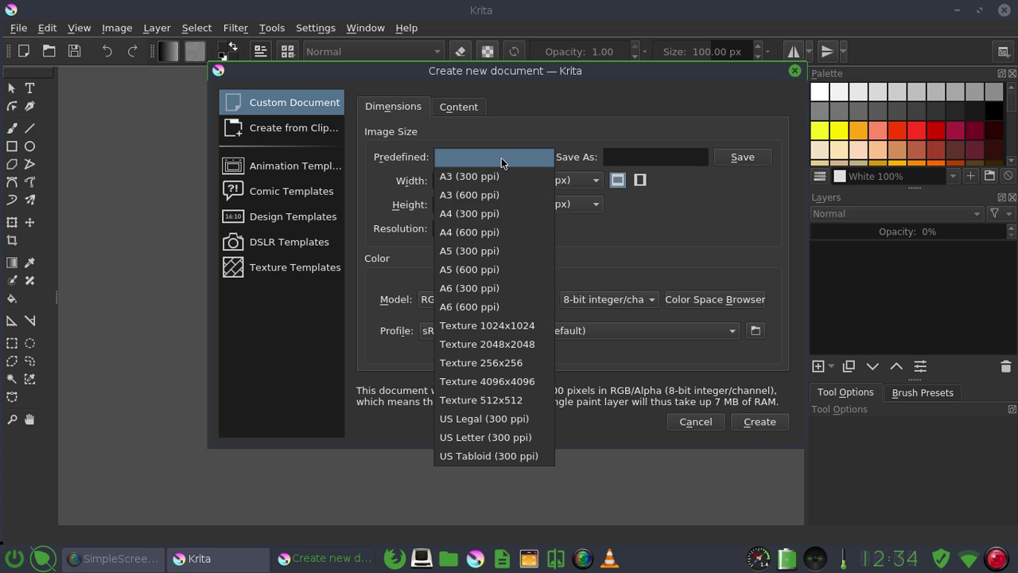
pyautogui.click(468, 215)
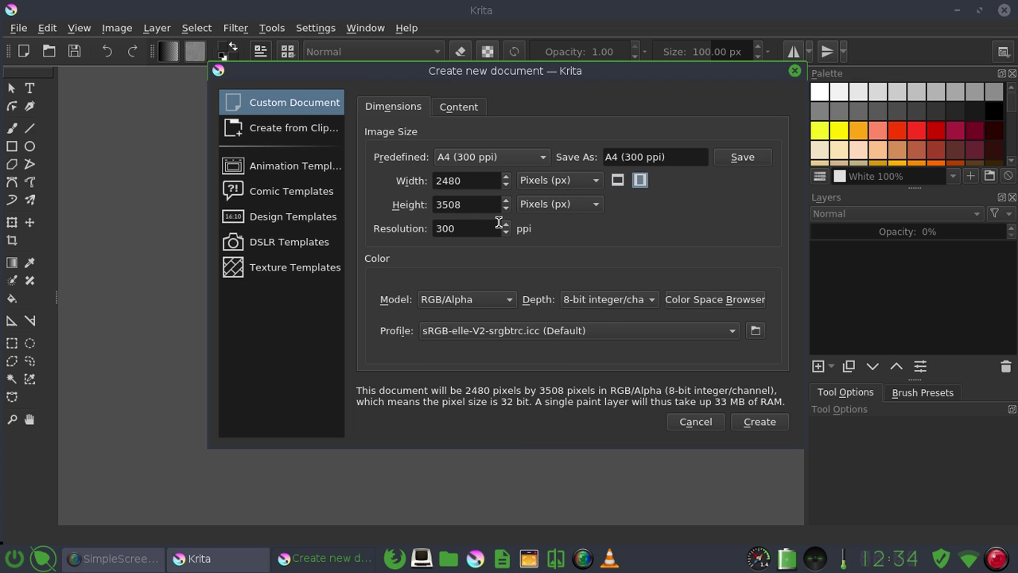
pyautogui.click(577, 177)
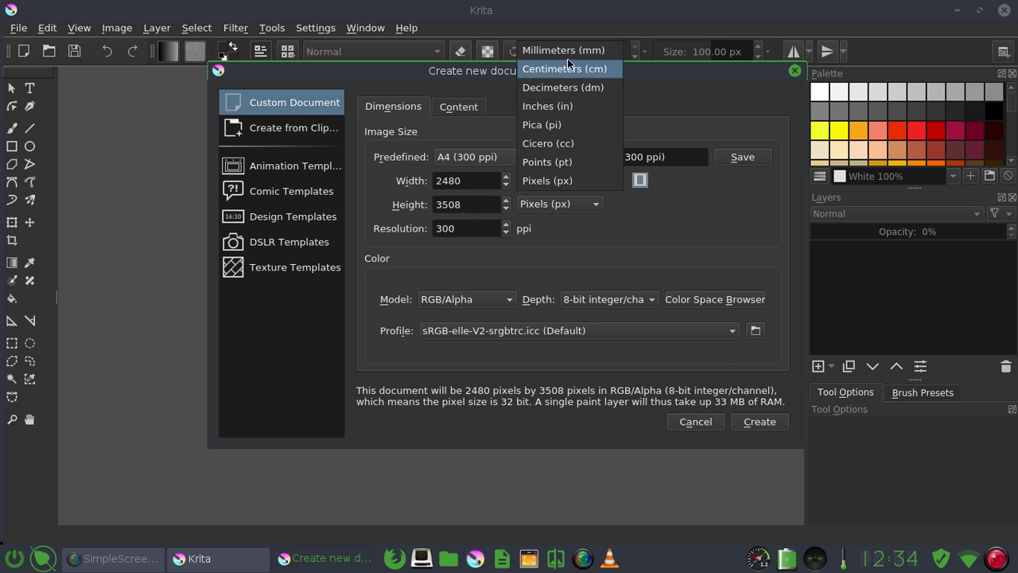
pyautogui.click(566, 51)
pyautogui.click(567, 200)
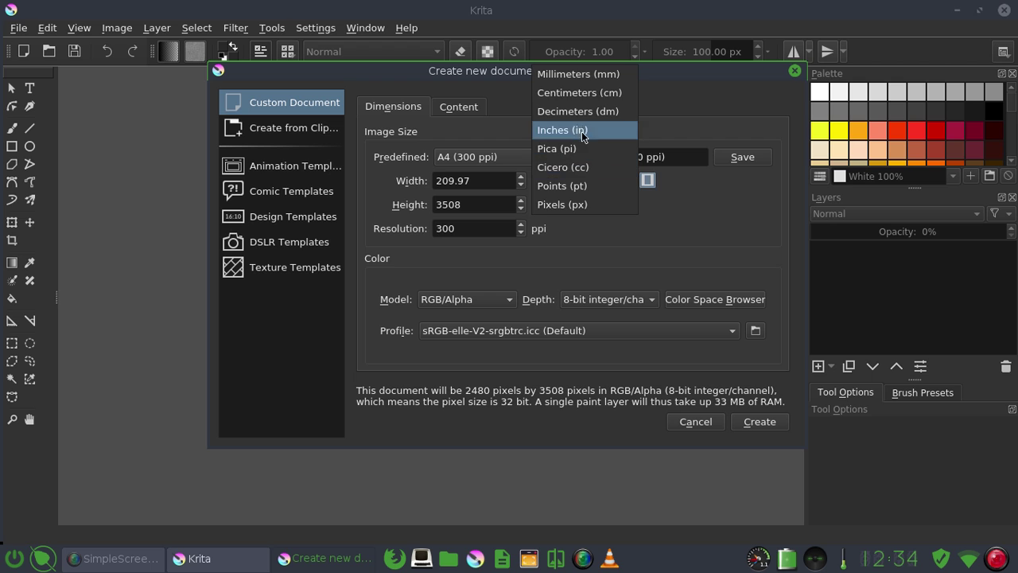
pyautogui.click(573, 91)
pyautogui.click(560, 182)
pyautogui.click(573, 199)
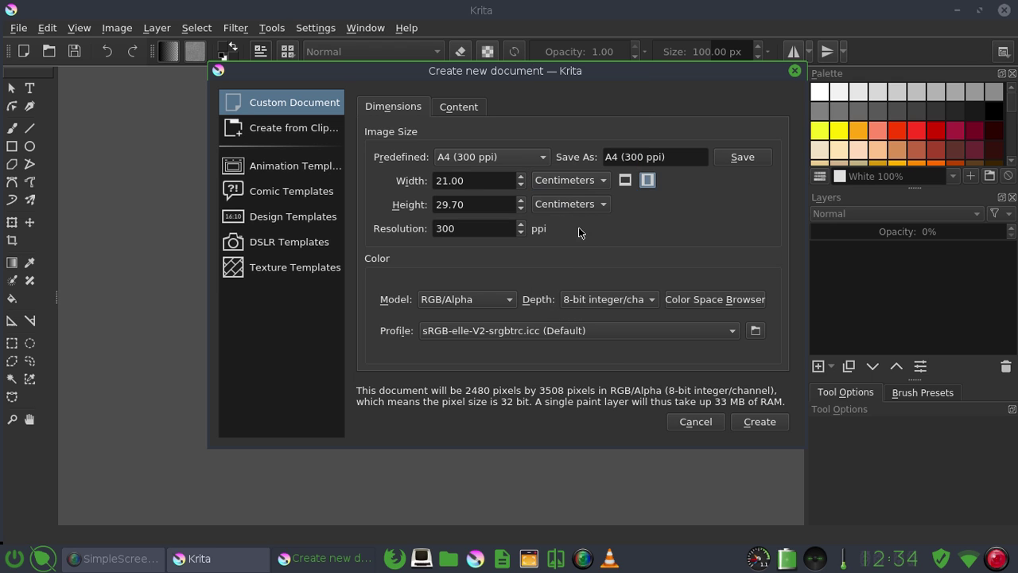
pyautogui.click(761, 422)
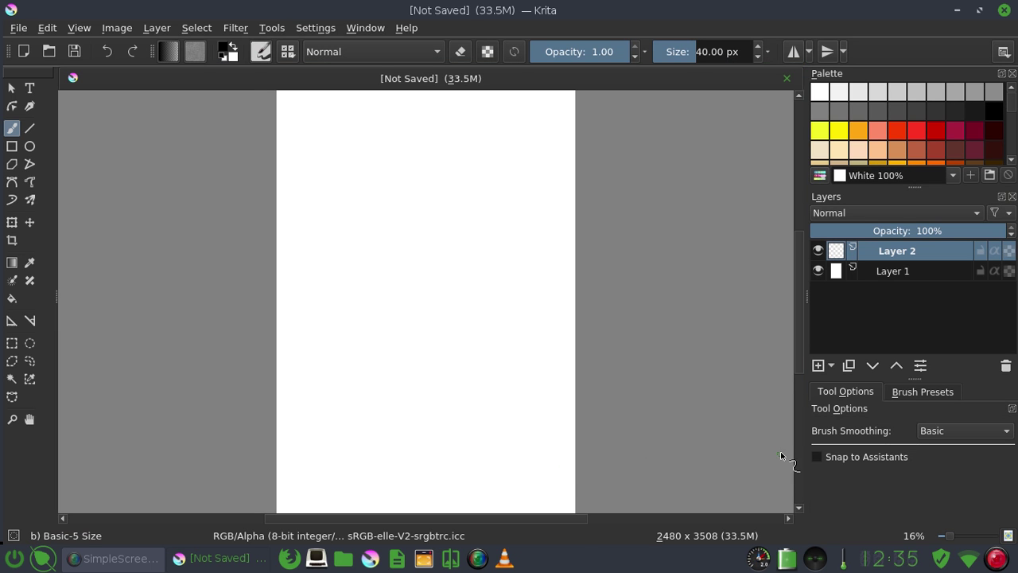
# - Add Layer 3, select Layer 2, and set the painting colour to MID-Grey 50%
pyautogui.click(817, 366)
pyautogui.click(881, 274)
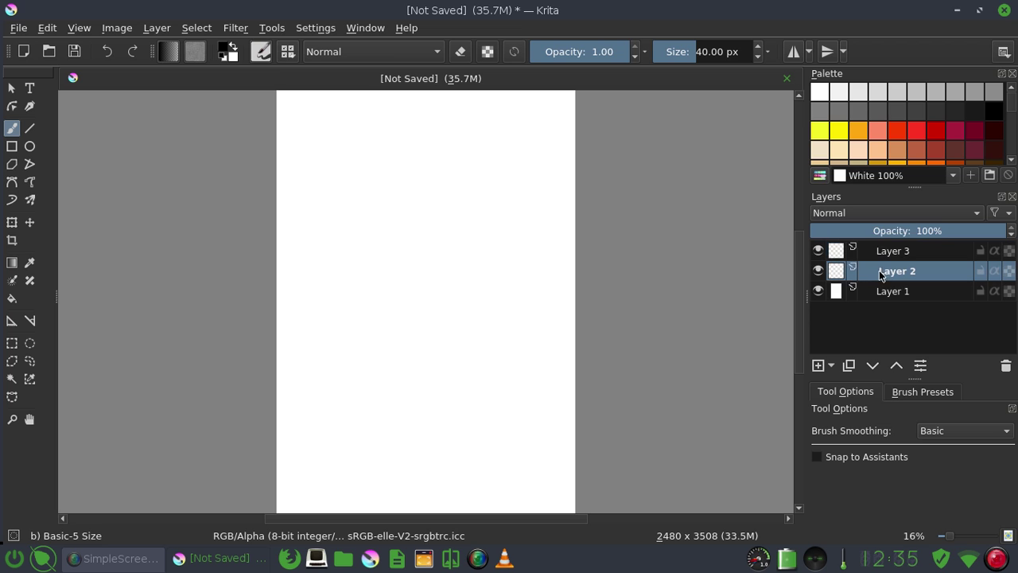
pyautogui.moveTo(1014, 111)
pyautogui.mouseDown()
pyautogui.moveTo(1016, 154)
pyautogui.moveTo(1004, 96)
pyautogui.mouseUp()
pyautogui.click(975, 117)
pyautogui.click(824, 112)
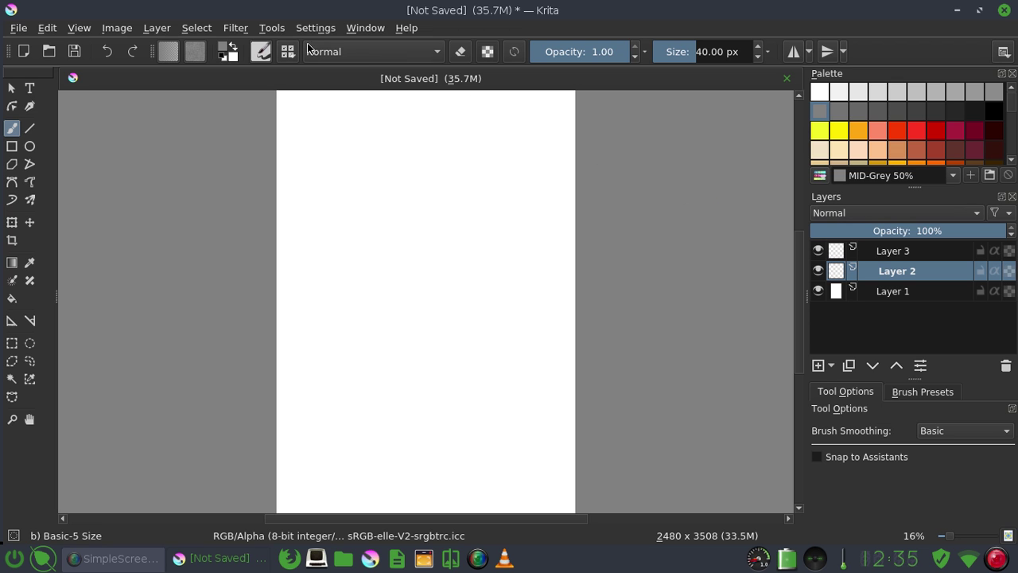
# - Display the Brush Presets list in the docker
pyautogui.click(260, 51)
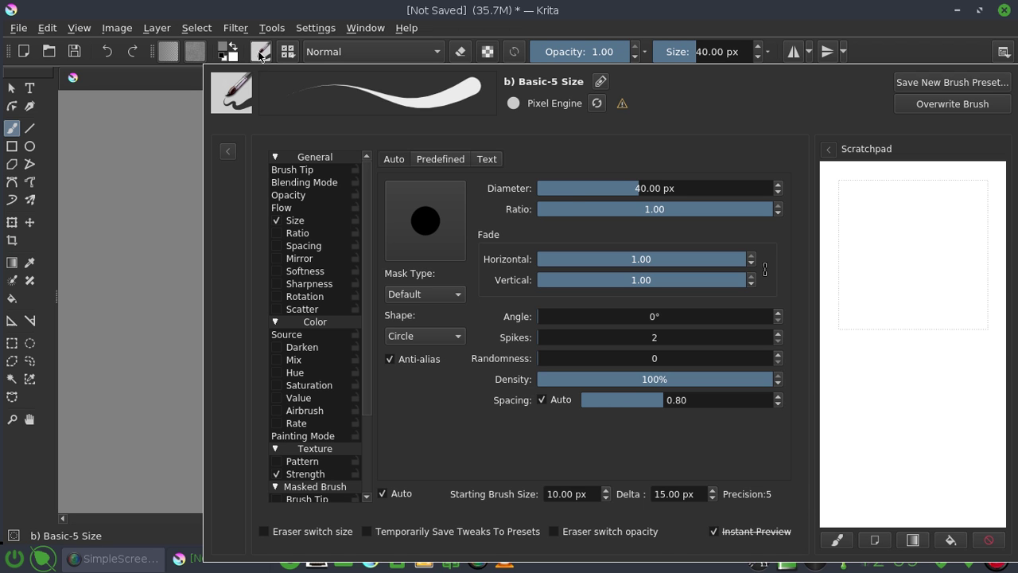
pyautogui.click(260, 53)
pyautogui.click(927, 394)
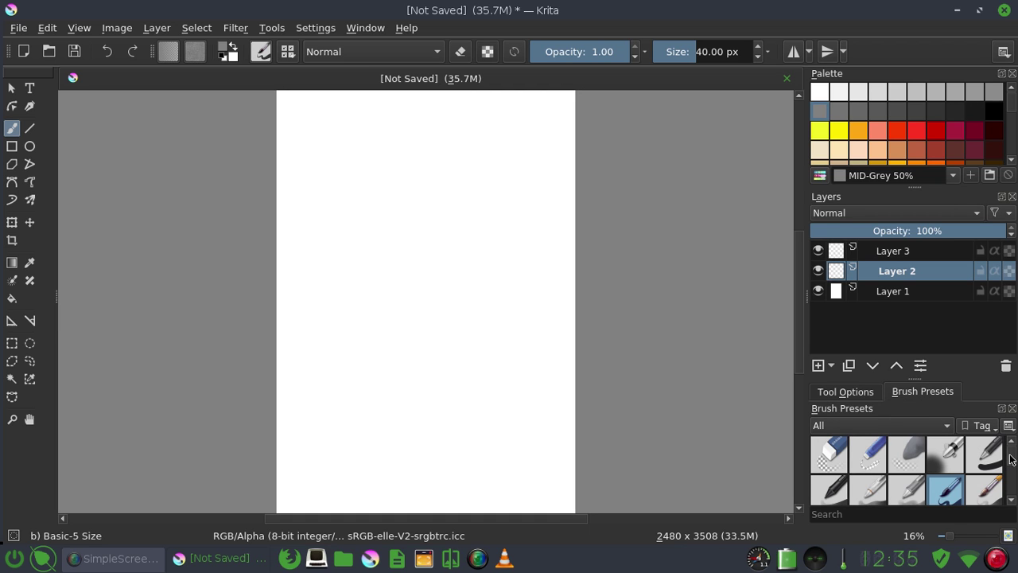
pyautogui.moveTo(1011, 459); pyautogui.dragTo(1012, 464)
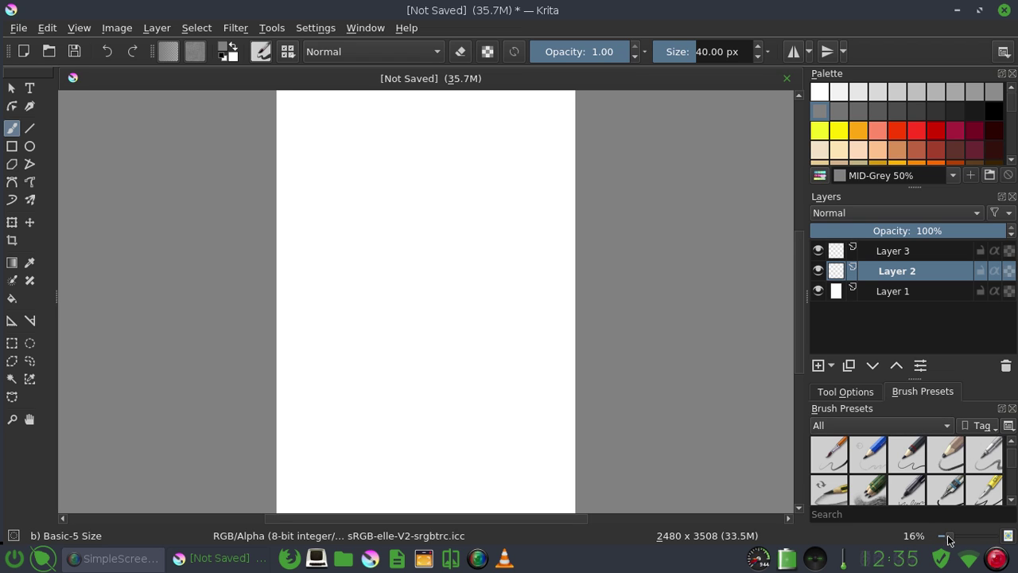
# - Zoom to 50%, select the Pencil-3 Large 4B brush, and remove a test stroke
pyautogui.moveTo(948, 540); pyautogui.dragTo(958, 540)
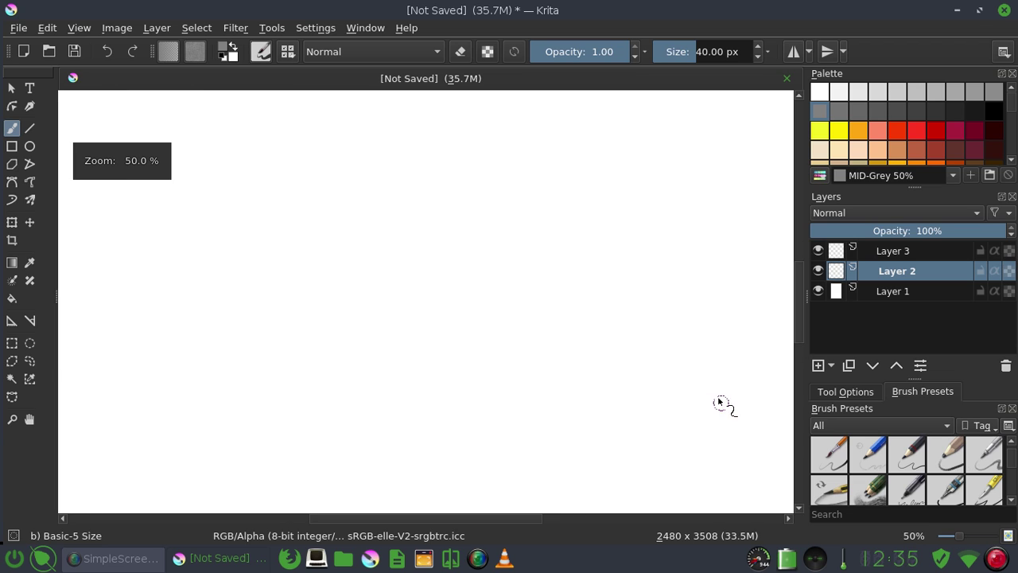
pyautogui.click(945, 455)
pyautogui.moveTo(318, 274)
pyautogui.mouseDown()
pyautogui.moveTo(323, 298)
pyautogui.moveTo(495, 312)
pyautogui.mouseUp()
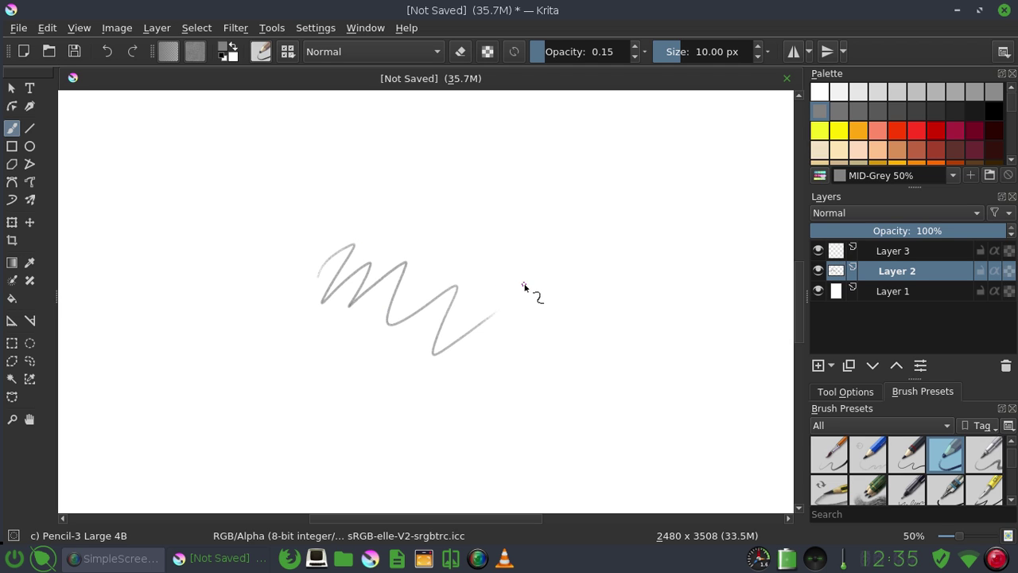
pyautogui.press('Delete')
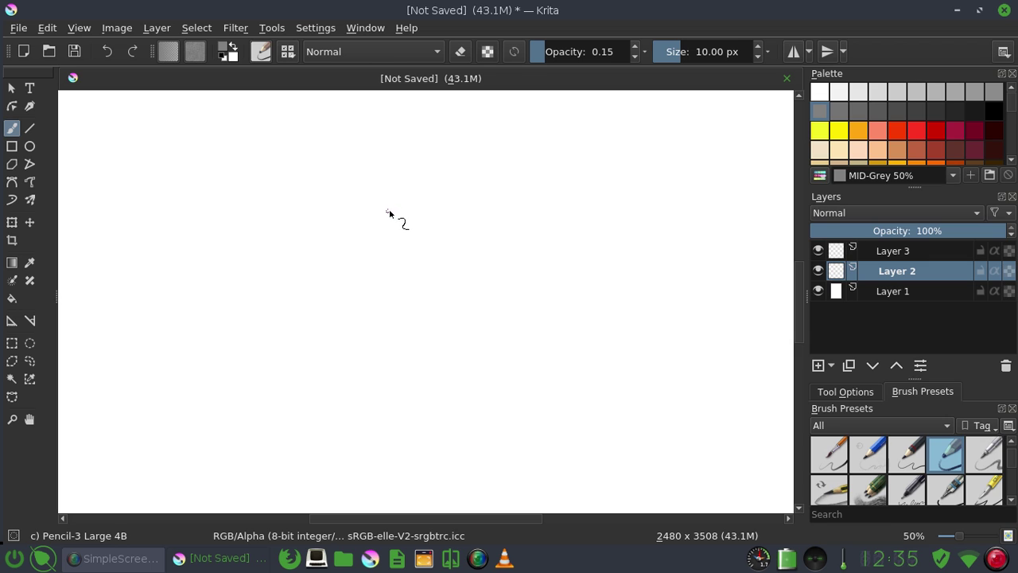
# - Sketch the shark's head shape, body diagonal, legs and tail
pyautogui.moveTo(387, 210)
pyautogui.mouseDown()
pyautogui.moveTo(421, 204)
pyautogui.moveTo(385, 257)
pyautogui.mouseUp()
pyautogui.moveTo(421, 201); pyautogui.dragTo(420, 239)
pyautogui.moveTo(390, 275); pyautogui.dragTo(471, 254)
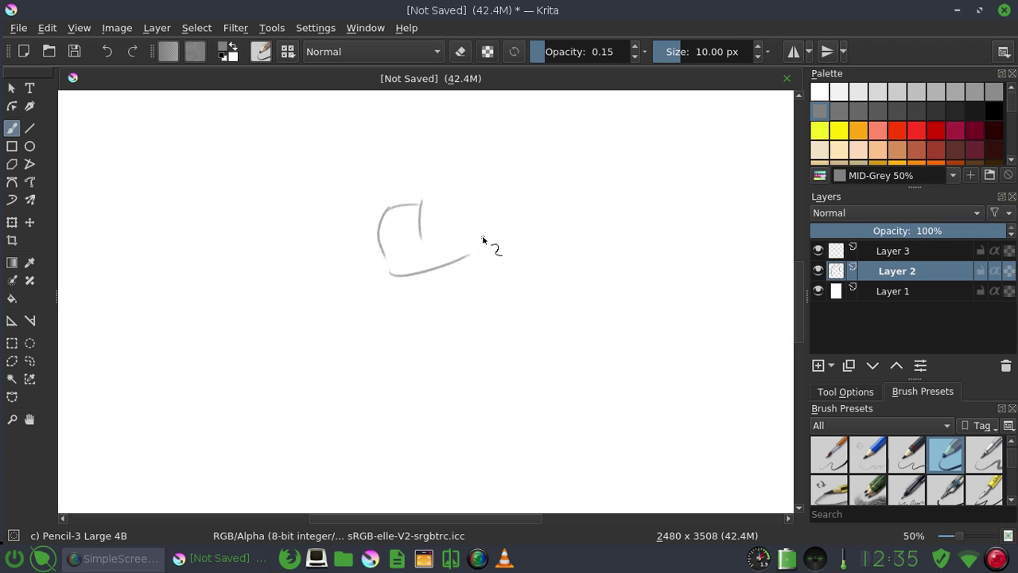
pyautogui.moveTo(411, 237)
pyautogui.mouseDown()
pyautogui.moveTo(452, 236)
pyautogui.moveTo(435, 327)
pyautogui.mouseUp()
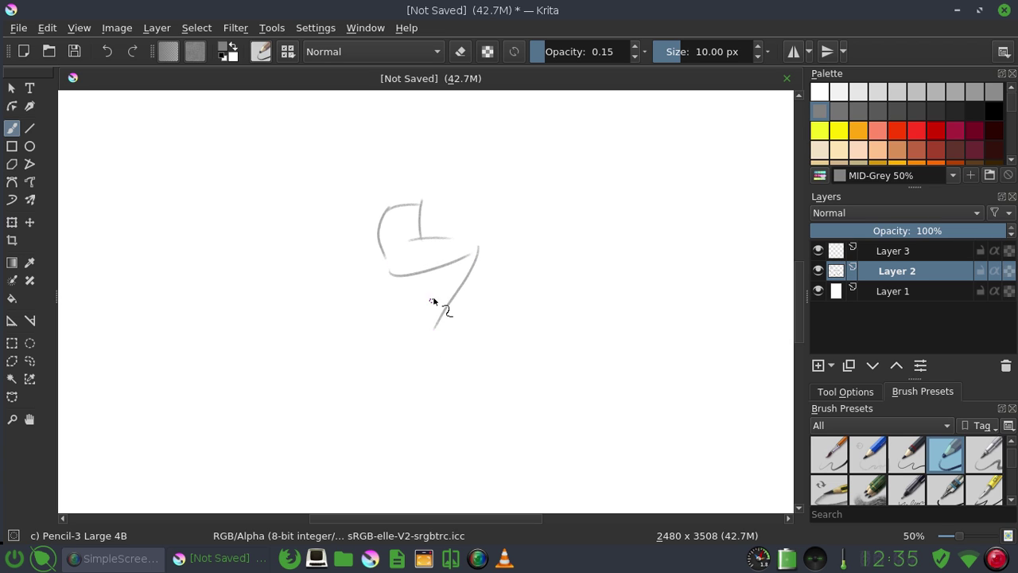
pyautogui.moveTo(443, 255)
pyautogui.mouseDown()
pyautogui.moveTo(442, 278)
pyautogui.moveTo(479, 322)
pyautogui.mouseUp()
pyautogui.moveTo(439, 262); pyautogui.dragTo(371, 328)
pyautogui.moveTo(384, 267)
pyautogui.mouseDown()
pyautogui.moveTo(372, 326)
pyautogui.moveTo(320, 382)
pyautogui.mouseUp()
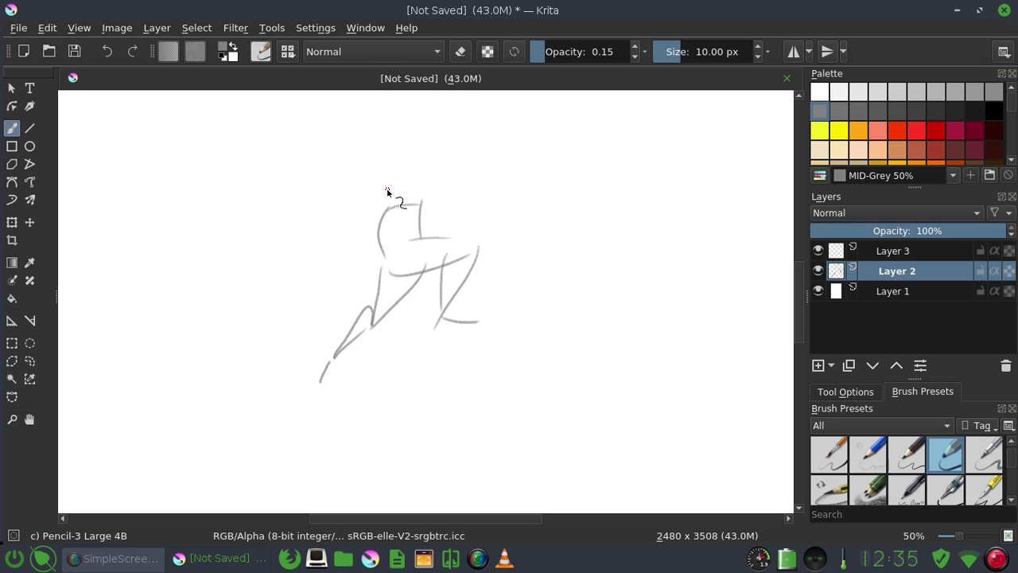
# - Add the pointed snout, eye, belly and fin lines, and outstretched arm
pyautogui.moveTo(386, 186)
pyautogui.mouseDown()
pyautogui.moveTo(380, 214)
pyautogui.moveTo(429, 126)
pyautogui.moveTo(436, 210)
pyautogui.mouseUp()
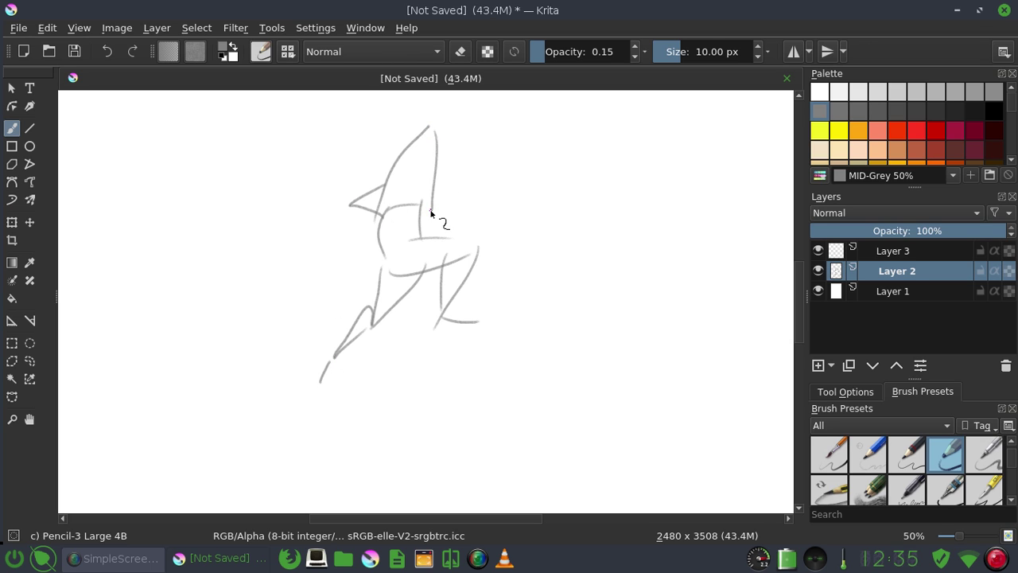
pyautogui.click(412, 162)
pyautogui.moveTo(386, 210)
pyautogui.mouseDown()
pyautogui.moveTo(442, 226)
pyautogui.moveTo(419, 234)
pyautogui.moveTo(456, 197)
pyautogui.mouseUp()
pyautogui.moveTo(381, 224)
pyautogui.mouseDown()
pyautogui.moveTo(343, 238)
pyautogui.moveTo(358, 229)
pyautogui.mouseUp()
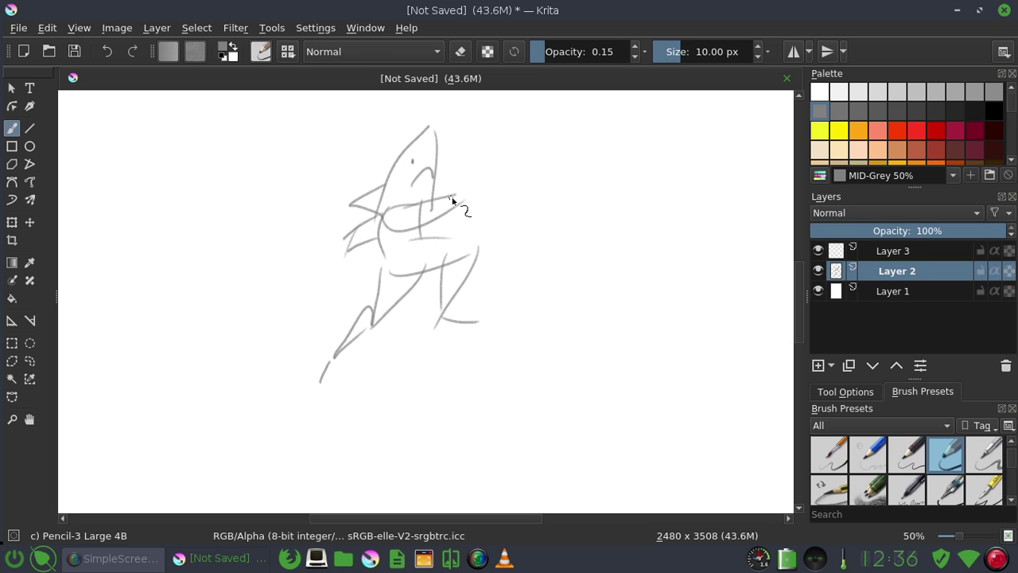
pyautogui.moveTo(448, 197)
pyautogui.mouseDown()
pyautogui.moveTo(455, 189)
pyautogui.moveTo(476, 197)
pyautogui.moveTo(466, 215)
pyautogui.mouseUp()
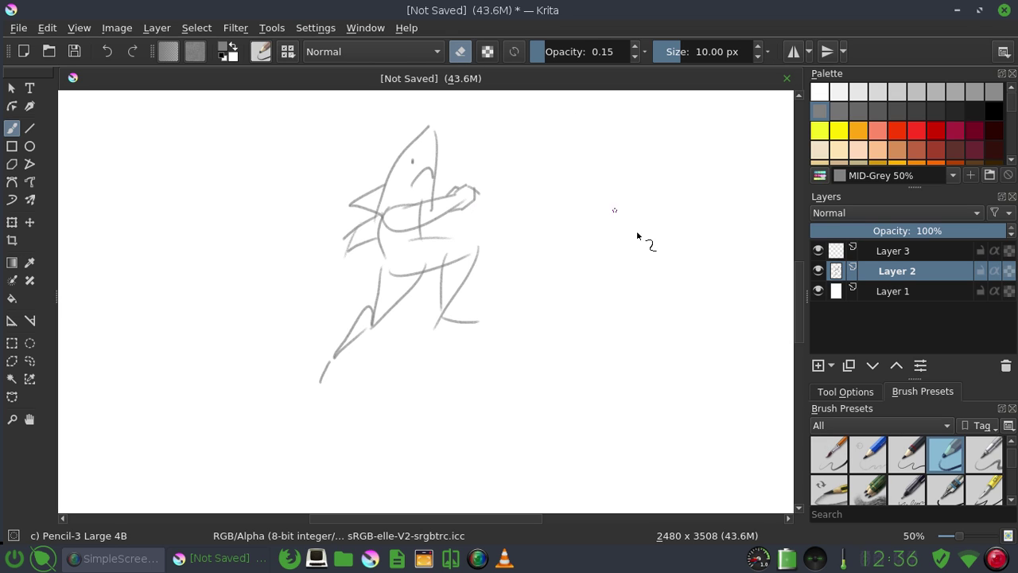
# - Erase the figure sketch using the Basic-1 brush in eraser mode
pyautogui.scroll(2, 986, 469)
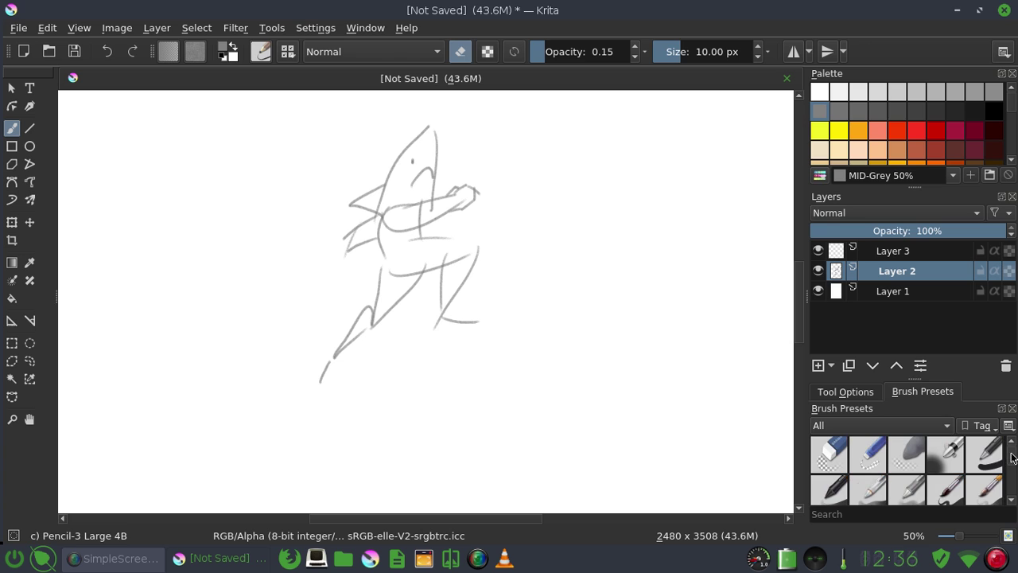
pyautogui.click(983, 455)
pyautogui.moveTo(322, 386); pyautogui.dragTo(365, 330)
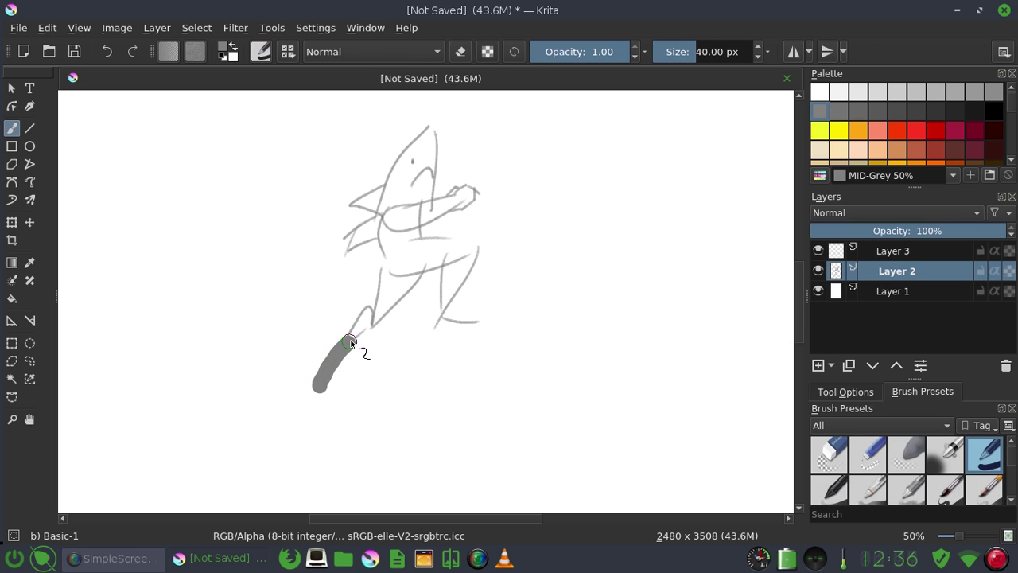
pyautogui.click(461, 51)
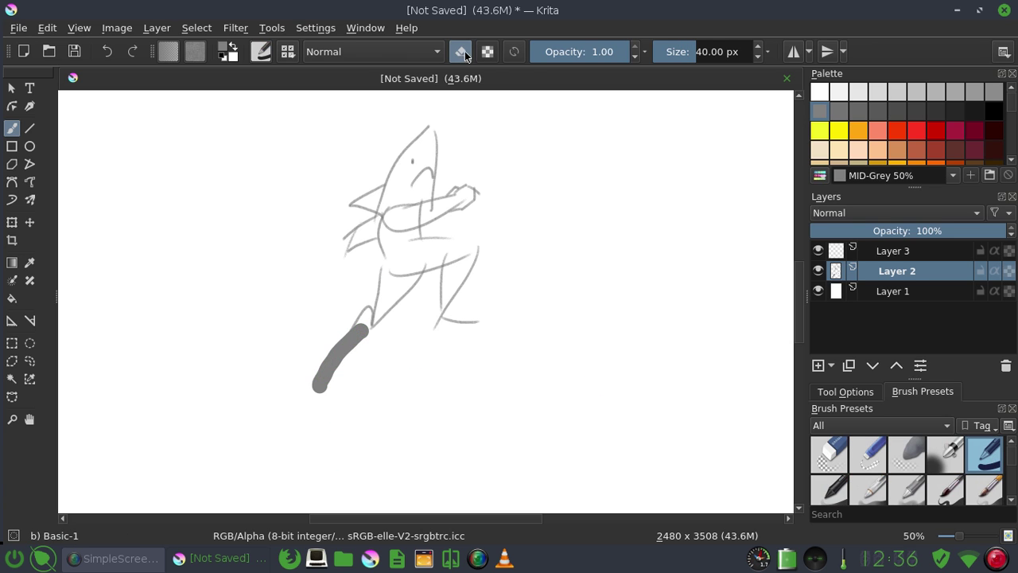
pyautogui.moveTo(318, 392)
pyautogui.mouseDown()
pyautogui.moveTo(364, 325)
pyautogui.moveTo(338, 342)
pyautogui.moveTo(390, 310)
pyautogui.moveTo(379, 294)
pyautogui.moveTo(393, 170)
pyautogui.moveTo(364, 179)
pyautogui.moveTo(378, 228)
pyautogui.moveTo(419, 202)
pyautogui.moveTo(433, 170)
pyautogui.moveTo(493, 198)
pyautogui.moveTo(408, 236)
pyautogui.moveTo(408, 281)
pyautogui.moveTo(450, 333)
pyautogui.mouseUp()
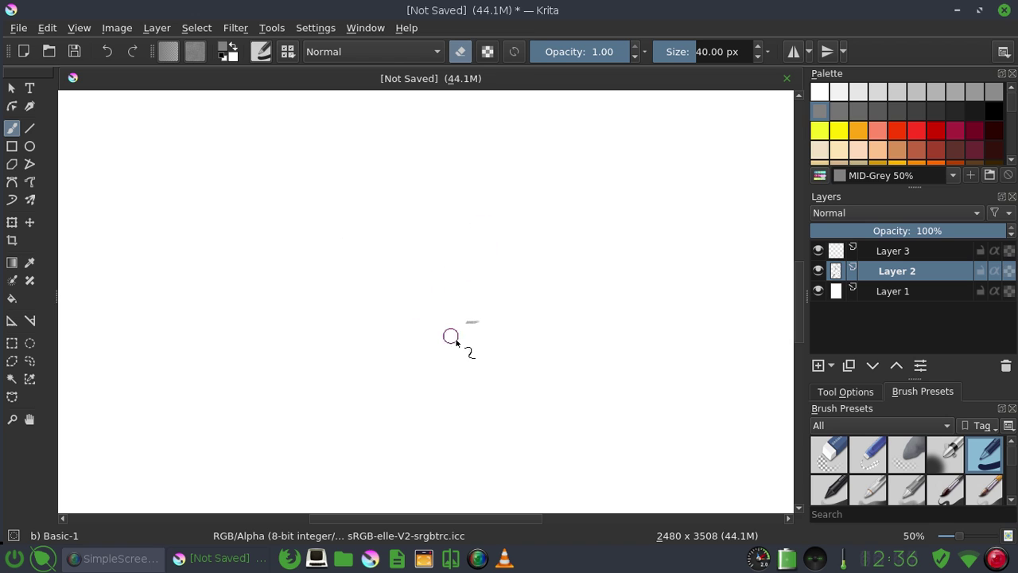
# - Turn eraser mode off and browse the Brush Presets docker
pyautogui.click(454, 50)
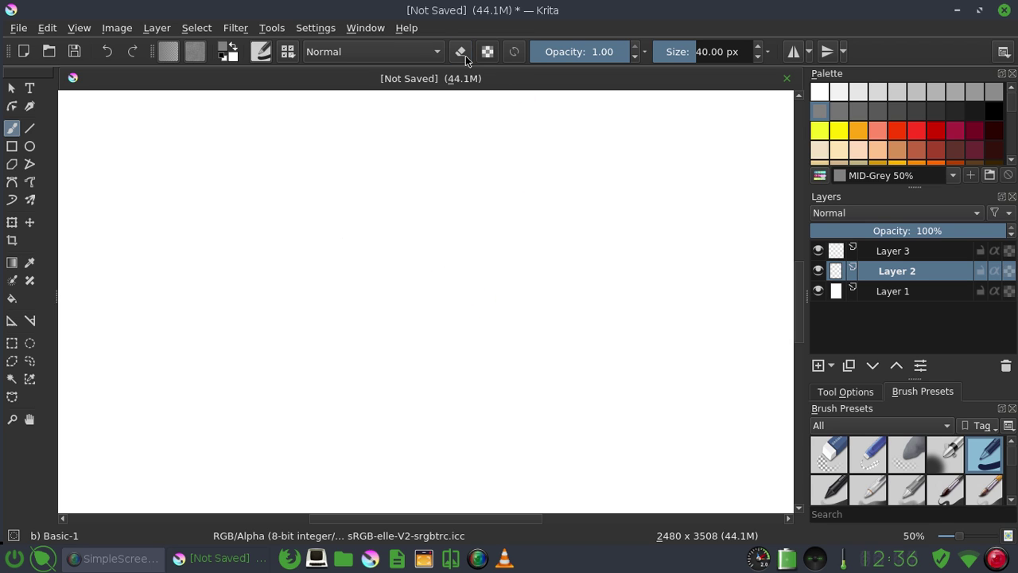
pyautogui.scroll(-2, 1013, 469)
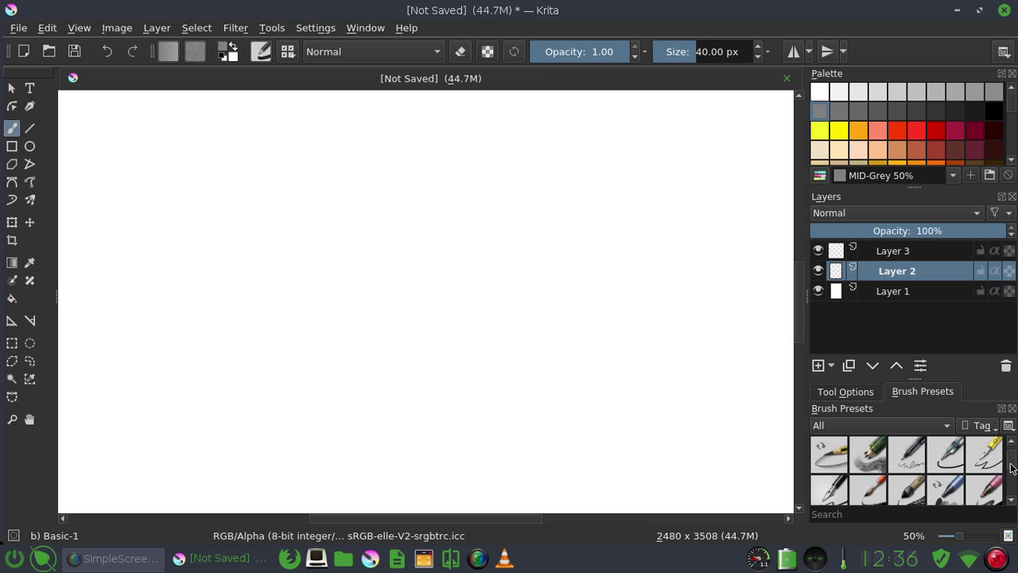
pyautogui.scroll(-2, 1012, 470)
pyautogui.scroll(-1, 1011, 470)
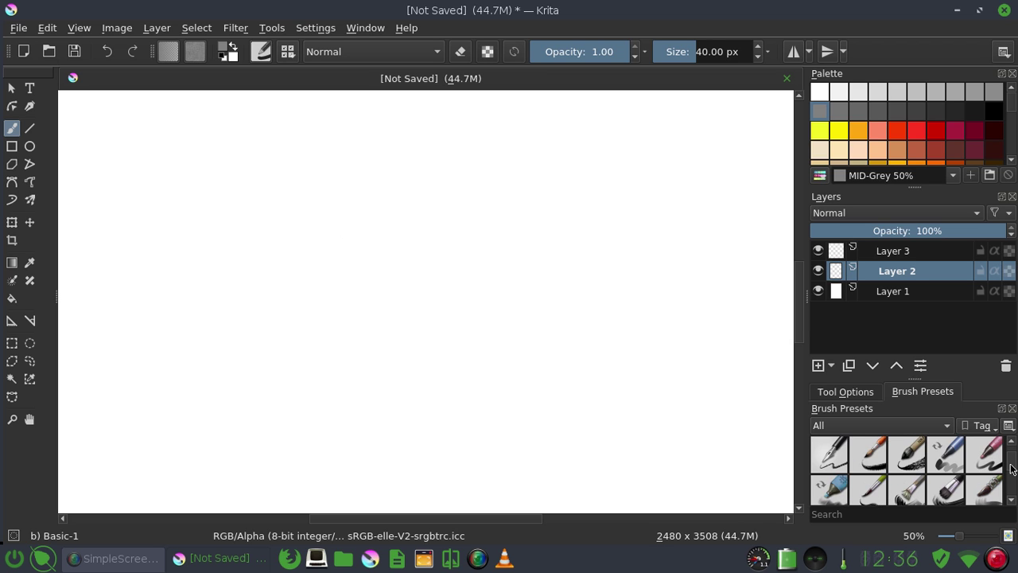
pyautogui.scroll(-1, 1012, 469)
pyautogui.scroll(1, 1011, 467)
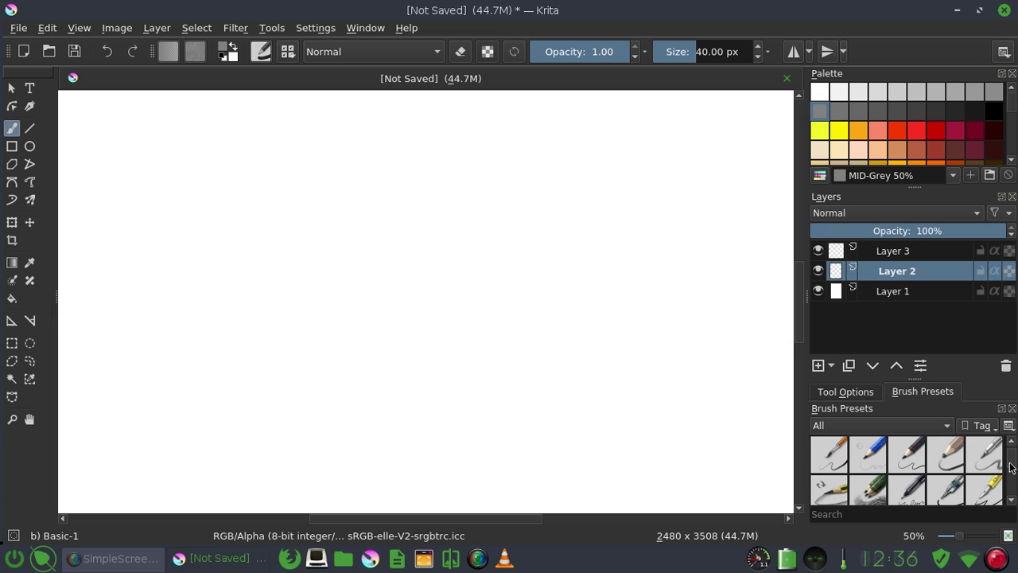
# - With Pencil-3 Large 4B, sketch the shirt, right sleeve, neckline and left neck side
pyautogui.click(947, 460)
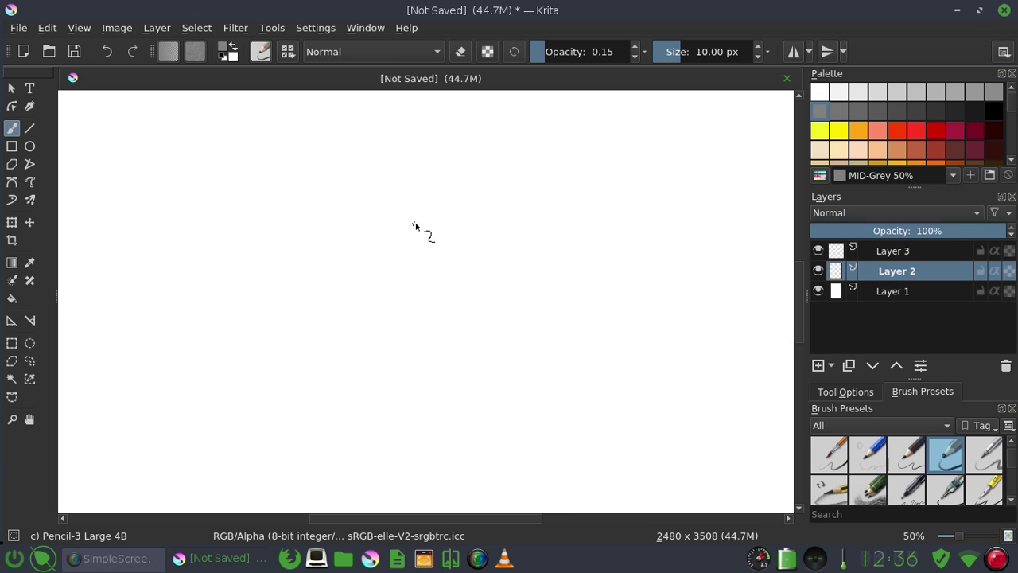
pyautogui.moveTo(414, 232)
pyautogui.mouseDown()
pyautogui.moveTo(467, 225)
pyautogui.moveTo(403, 274)
pyautogui.moveTo(414, 276)
pyautogui.moveTo(404, 313)
pyautogui.moveTo(440, 307)
pyautogui.mouseUp()
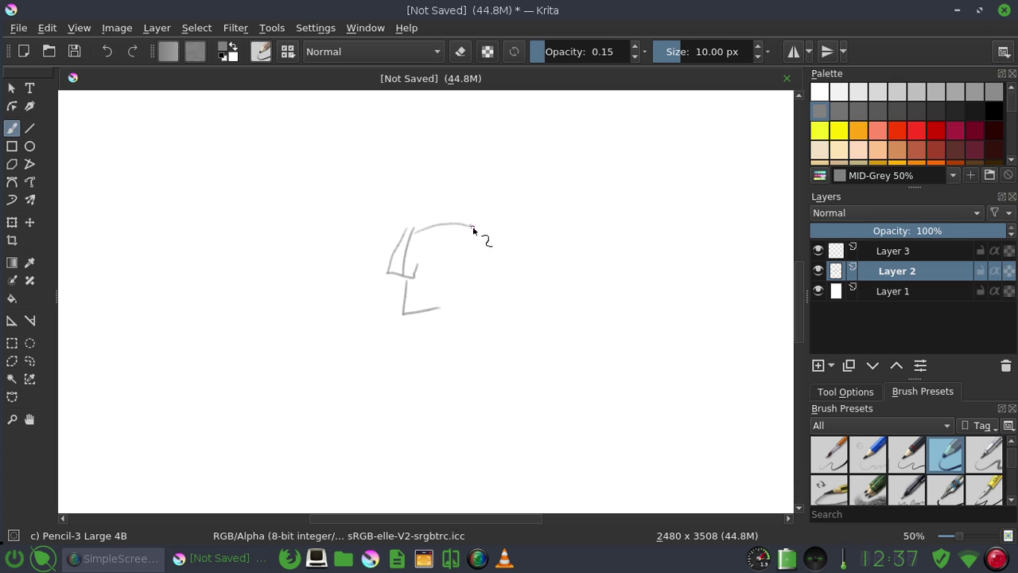
pyautogui.moveTo(471, 225)
pyautogui.mouseDown()
pyautogui.moveTo(476, 303)
pyautogui.moveTo(435, 315)
pyautogui.mouseUp()
pyautogui.moveTo(478, 225); pyautogui.dragTo(486, 260)
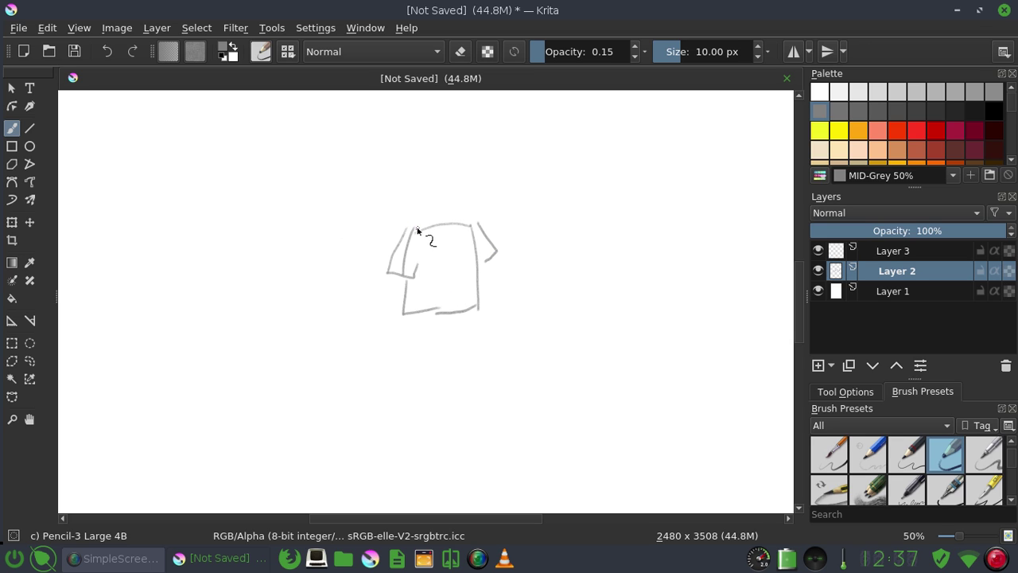
pyautogui.moveTo(415, 229); pyautogui.dragTo(473, 223)
pyautogui.moveTo(414, 218); pyautogui.dragTo(417, 177)
# - Draw the right side of the neck and the flat top of the hammerhead
pyautogui.moveTo(442, 144)
pyautogui.mouseDown()
pyautogui.moveTo(515, 140)
pyautogui.moveTo(504, 176)
pyautogui.moveTo(485, 177)
pyautogui.moveTo(473, 226)
pyautogui.mouseUp()
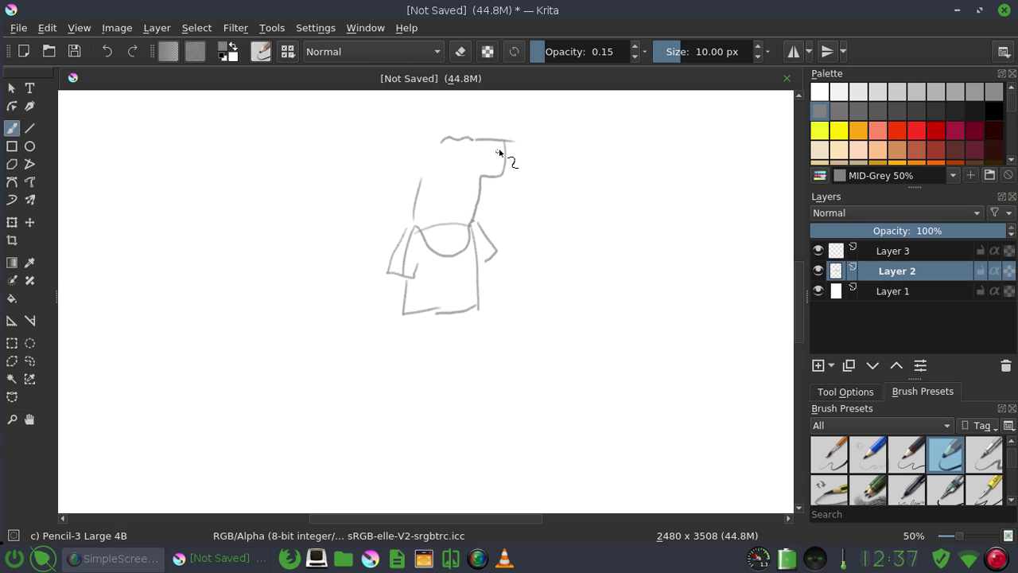
pyautogui.hotkey('ctrl', 'z')
pyautogui.hotkey('ctrl', 'z')
pyautogui.hotkey('ctrl', 'z')
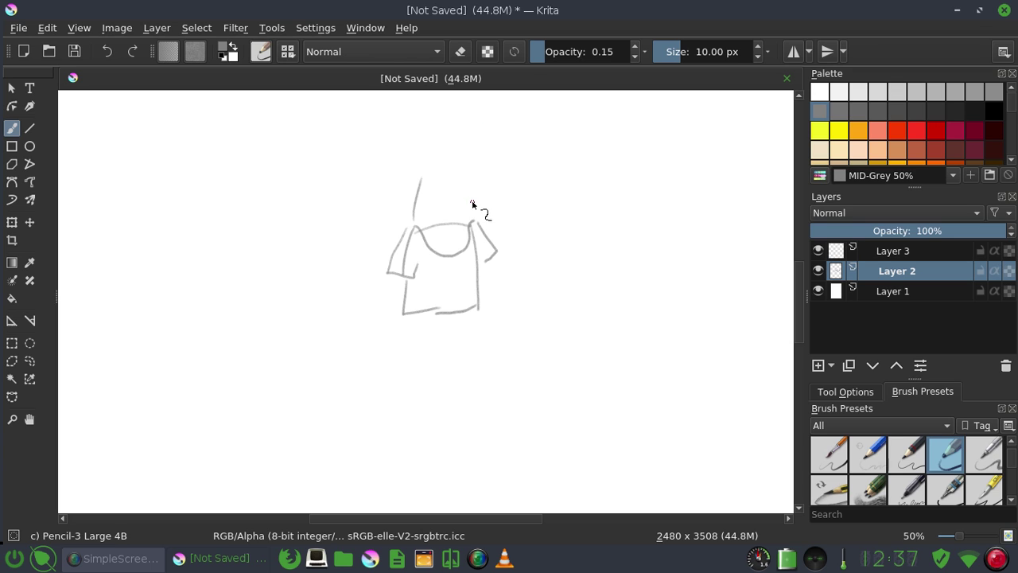
pyautogui.moveTo(473, 185); pyautogui.dragTo(472, 228)
pyautogui.hotkey('ctrl', 'z')
pyautogui.moveTo(476, 189); pyautogui.dragTo(476, 226)
pyautogui.moveTo(420, 182)
pyautogui.mouseDown()
pyautogui.moveTo(475, 155)
pyautogui.moveTo(483, 193)
pyautogui.mouseUp()
pyautogui.moveTo(438, 159)
pyautogui.mouseDown()
pyautogui.moveTo(419, 196)
pyautogui.moveTo(454, 154)
pyautogui.mouseUp()
pyautogui.hotkey('ctrl', 'z')
# - Add the eye, arched mouth, neck line and curve under the chest
pyautogui.moveTo(403, 165); pyautogui.dragTo(406, 161)
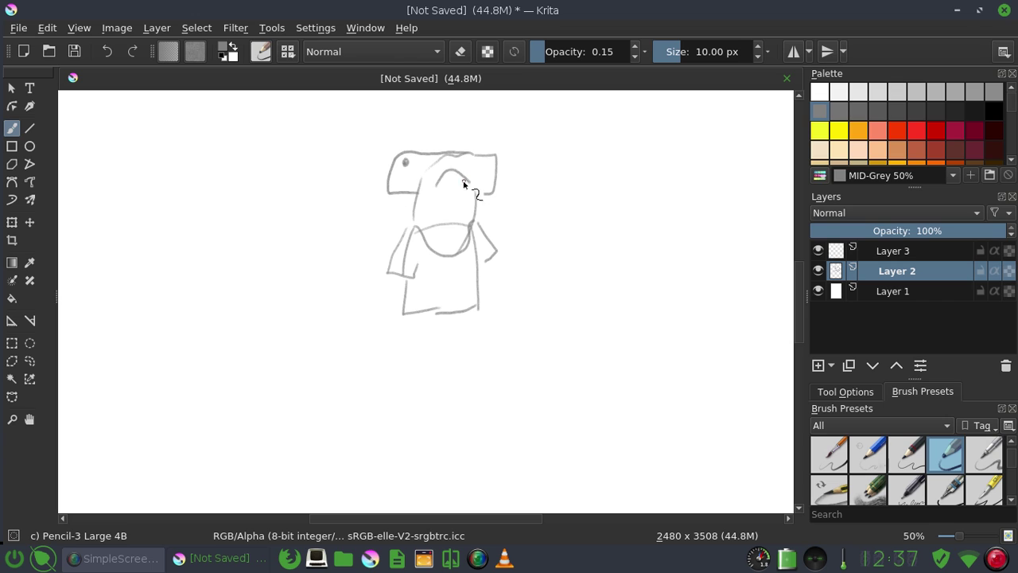
pyautogui.hotkey('ctrl', 'z')
pyautogui.moveTo(433, 189); pyautogui.dragTo(470, 191)
pyautogui.moveTo(415, 203); pyautogui.dragTo(432, 213)
pyautogui.moveTo(403, 235)
pyautogui.mouseDown()
pyautogui.moveTo(434, 263)
pyautogui.moveTo(467, 257)
pyautogui.moveTo(477, 224)
pyautogui.mouseUp()
# - Redraw the left sleeve further out and complete the torso sides and hem
pyautogui.hotkey('ctrl', 'z')
pyautogui.moveTo(403, 228)
pyautogui.mouseDown()
pyautogui.moveTo(374, 262)
pyautogui.moveTo(413, 260)
pyautogui.mouseUp()
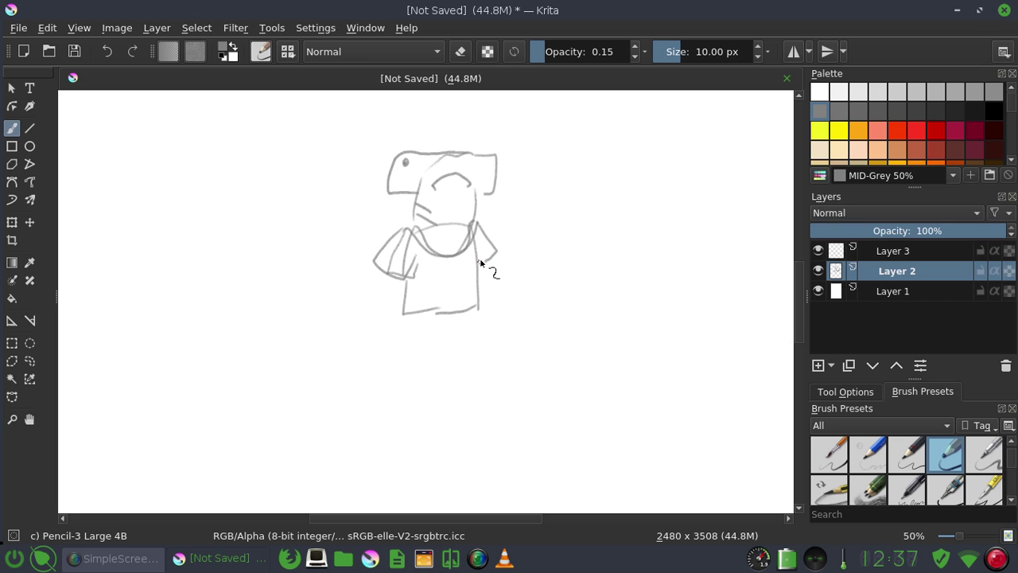
pyautogui.moveTo(479, 242)
pyautogui.mouseDown()
pyautogui.moveTo(484, 326)
pyautogui.moveTo(403, 329)
pyautogui.mouseUp()
pyautogui.moveTo(397, 276); pyautogui.dragTo(392, 328)
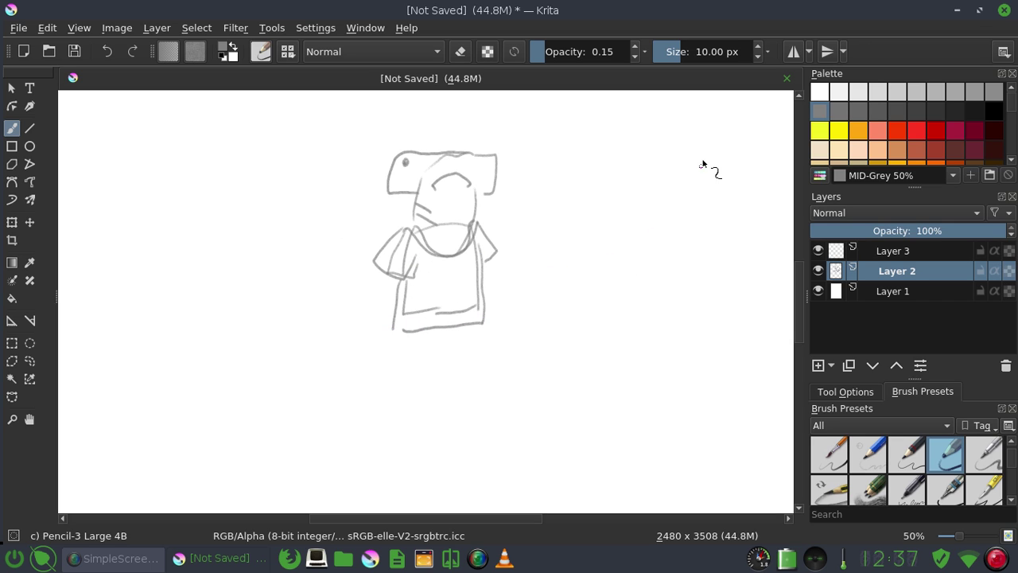
pyautogui.press('e')
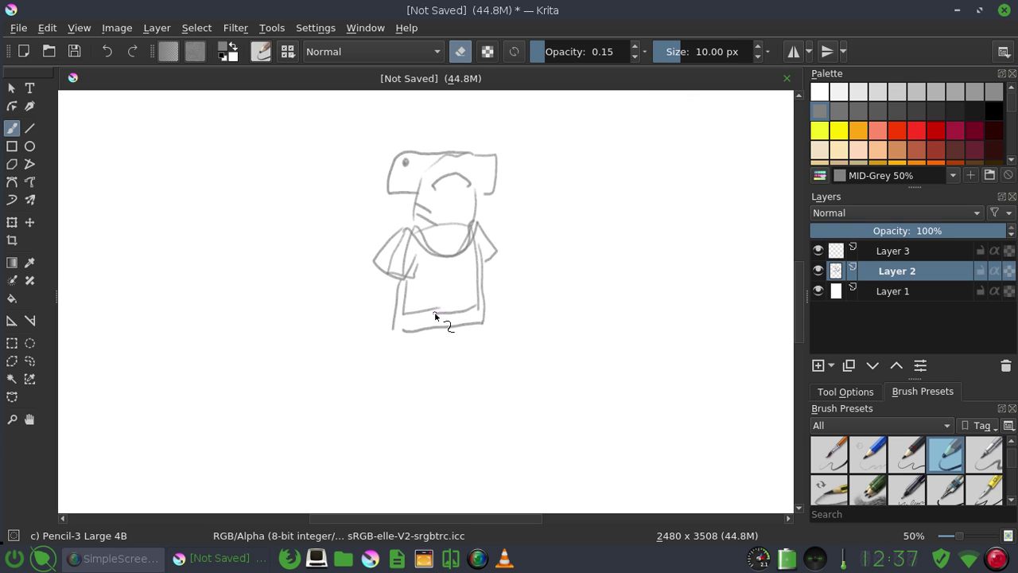
# - Erase doubled sleeve and chest lines with the Basic-1 brush, then return to painting
pyautogui.scroll(-1, 1012, 471)
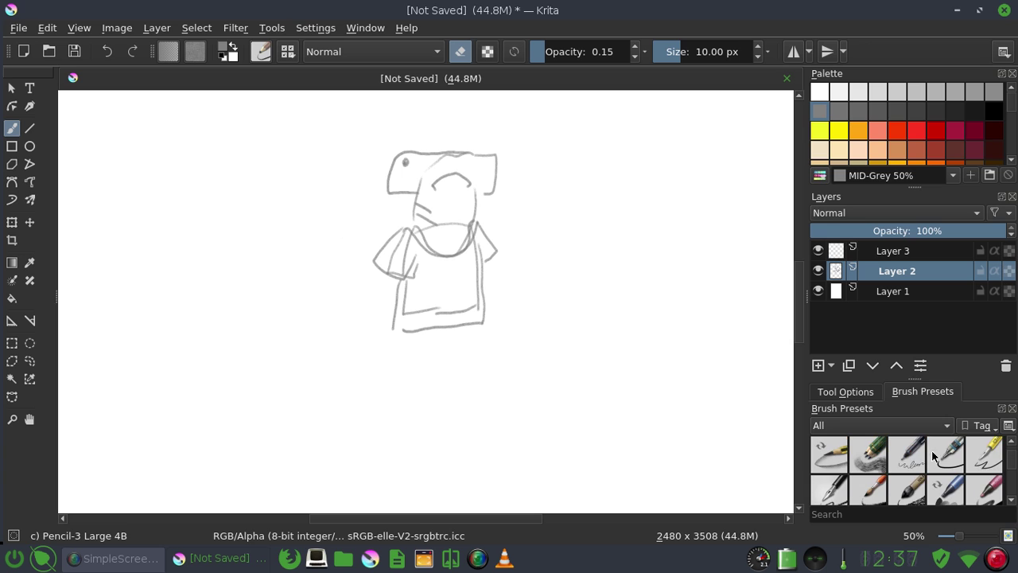
pyautogui.scroll(-2, 1010, 461)
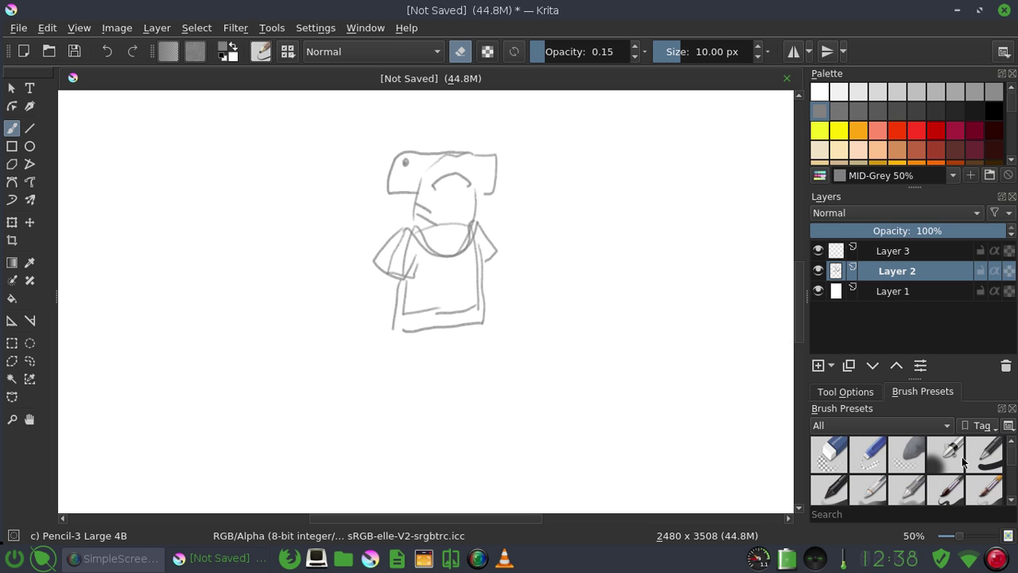
pyautogui.click(984, 454)
pyautogui.moveTo(405, 261)
pyautogui.mouseDown()
pyautogui.moveTo(402, 252)
pyautogui.moveTo(387, 266)
pyautogui.moveTo(399, 267)
pyautogui.moveTo(410, 315)
pyautogui.moveTo(473, 304)
pyautogui.moveTo(459, 286)
pyautogui.mouseUp()
pyautogui.click(460, 50)
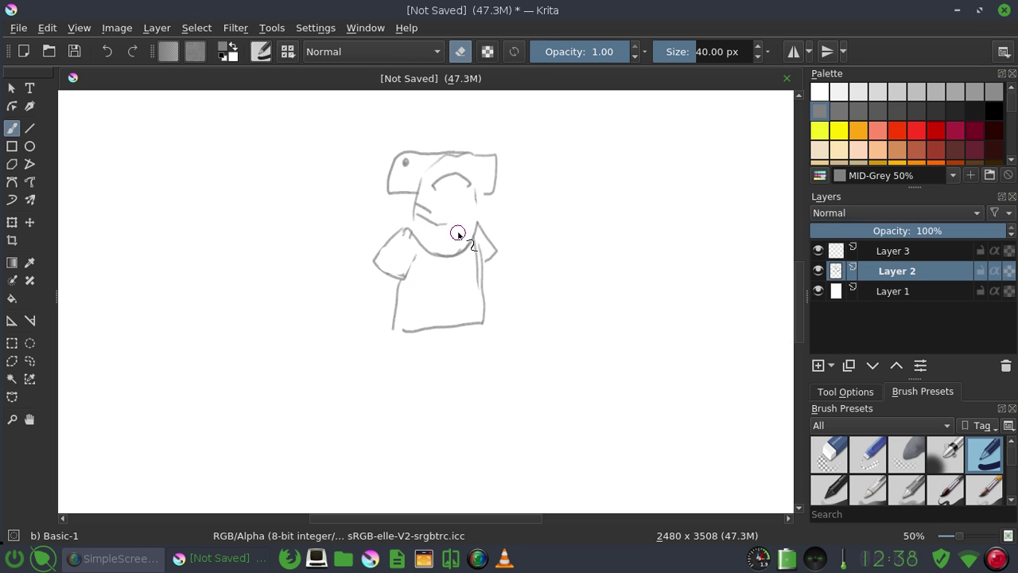
pyautogui.click(459, 53)
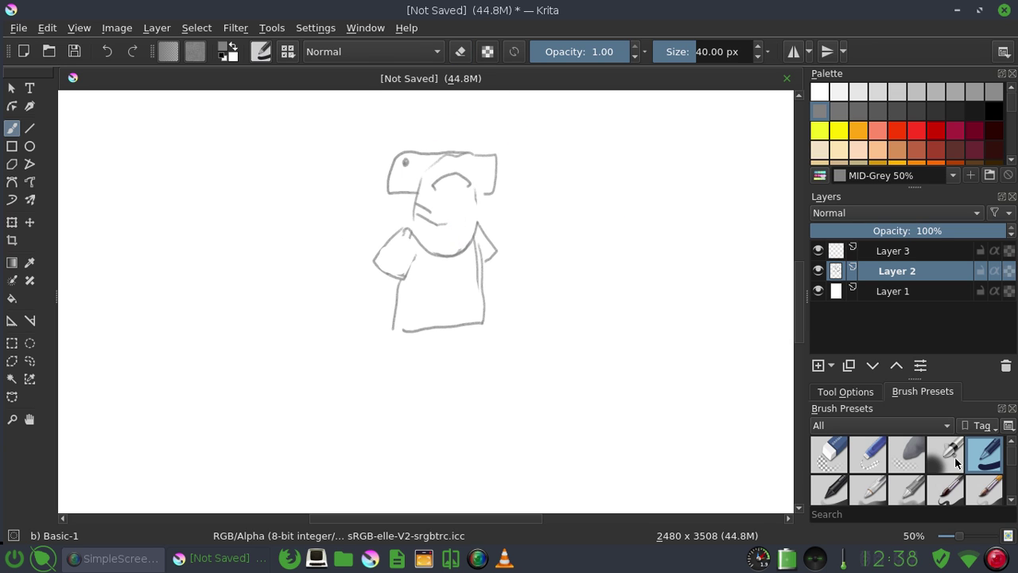
pyautogui.scroll(-2, 1010, 461)
pyautogui.scroll(-2, 1011, 465)
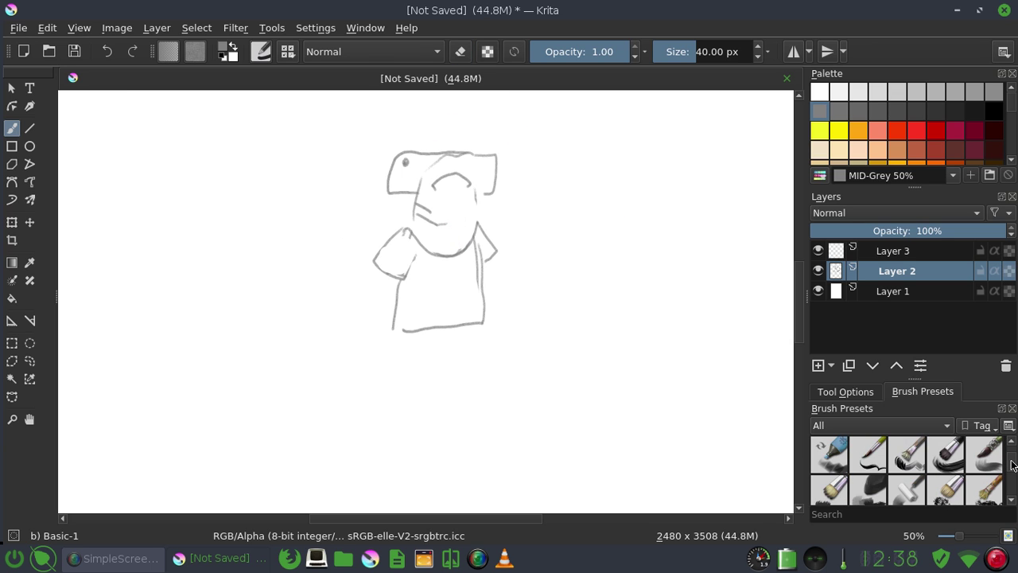
pyautogui.scroll(-1, 1012, 465)
pyautogui.scroll(-1, 1012, 466)
# - With Pencil-3 Large 4B, redraw the shirt's left side and start the waistband
pyautogui.scroll(1, 1011, 467)
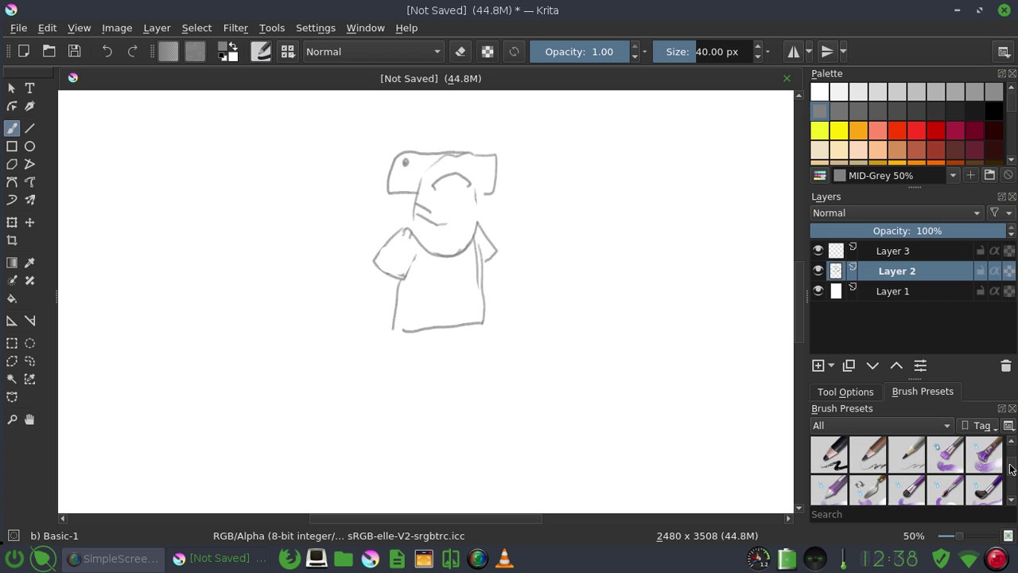
pyautogui.scroll(1, 1012, 466)
pyautogui.scroll(1, 1011, 465)
pyautogui.scroll(1, 1012, 465)
pyautogui.scroll(1, 1012, 463)
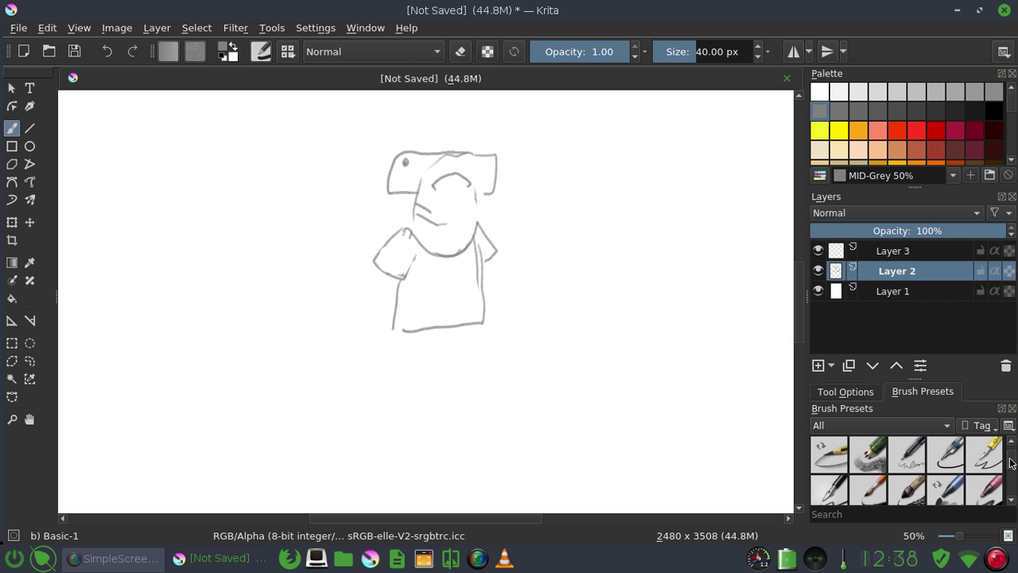
pyautogui.scroll(1, 1012, 463)
pyautogui.click(942, 455)
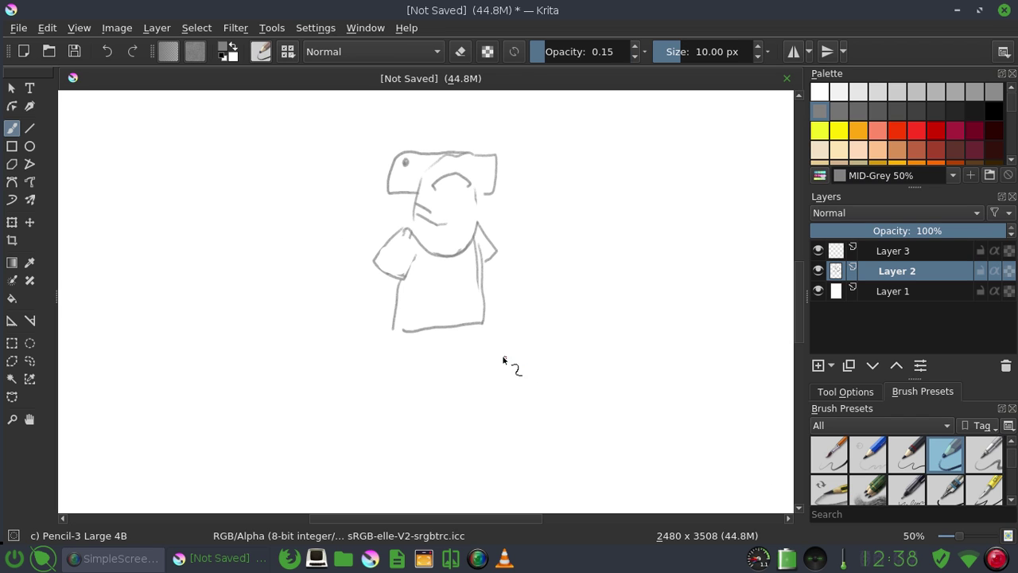
pyautogui.moveTo(398, 278); pyautogui.dragTo(393, 328)
pyautogui.moveTo(450, 332); pyautogui.dragTo(450, 346)
pyautogui.moveTo(422, 358); pyautogui.dragTo(476, 339)
# - Redraw the waistband and sketch the left trouser leg with its hem
pyautogui.hotkey('ctrl', 'z')
pyautogui.moveTo(409, 356)
pyautogui.mouseDown()
pyautogui.moveTo(479, 343)
pyautogui.moveTo(441, 455)
pyautogui.mouseUp()
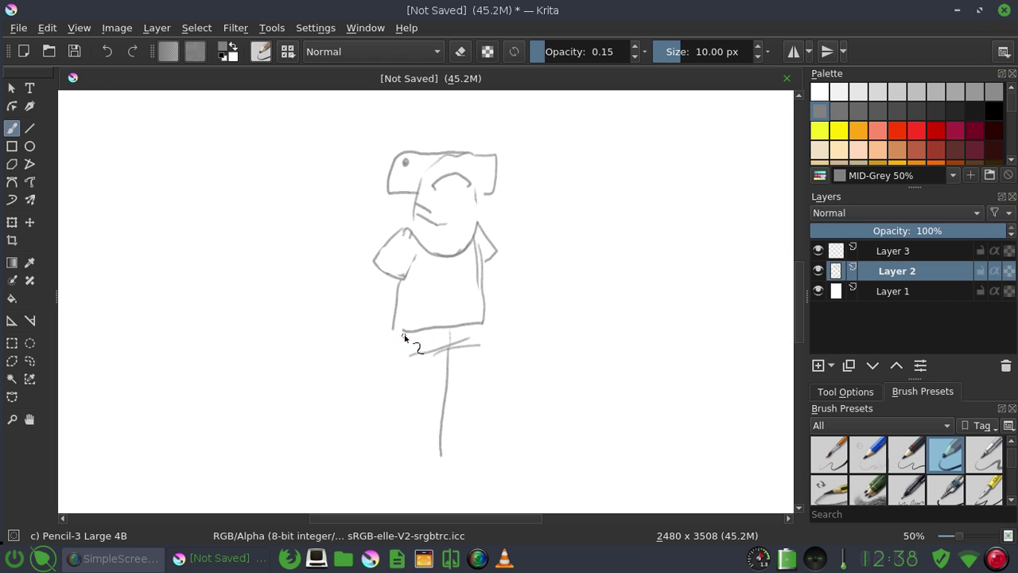
pyautogui.moveTo(429, 351)
pyautogui.mouseDown()
pyautogui.moveTo(390, 343)
pyautogui.moveTo(391, 398)
pyautogui.mouseUp()
pyautogui.moveTo(388, 452); pyautogui.dragTo(420, 449)
pyautogui.moveTo(450, 351); pyautogui.dragTo(462, 442)
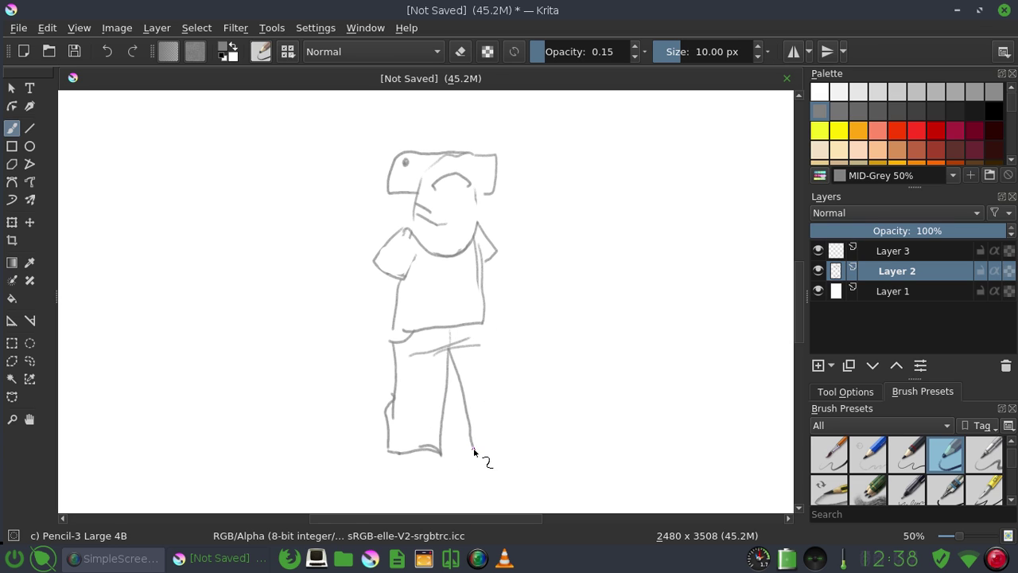
pyautogui.hotkey('ctrl', 'z')
pyautogui.moveTo(454, 365); pyautogui.dragTo(460, 447)
# - Draw the right trouser leg's inner and outer lines and close its hem
pyautogui.hotkey('ctrl', 'z')
pyautogui.moveTo(449, 350); pyautogui.dragTo(458, 447)
pyautogui.moveTo(483, 324); pyautogui.dragTo(482, 451)
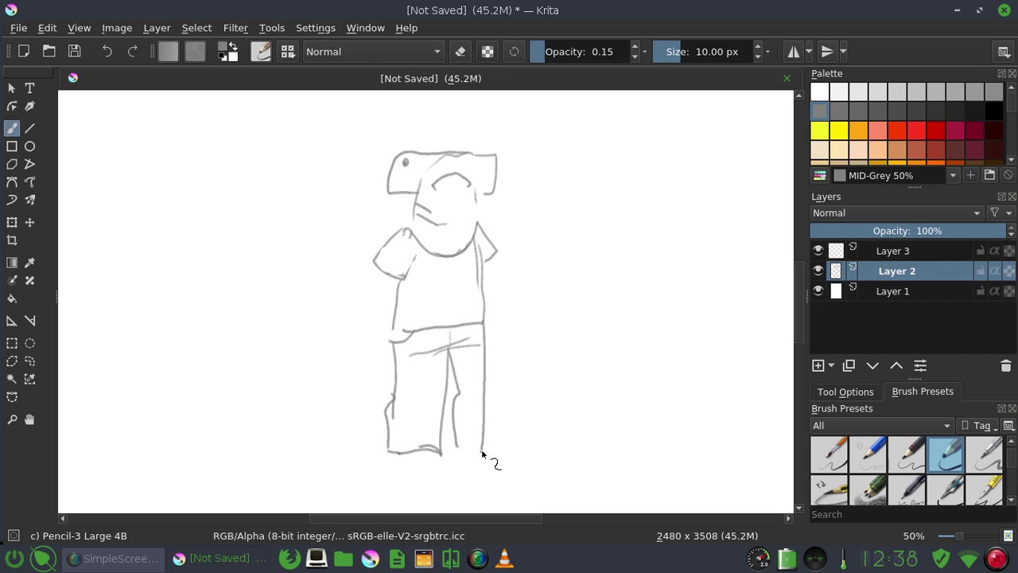
pyautogui.hotkey('ctrl', 'z')
pyautogui.moveTo(485, 322)
pyautogui.mouseDown()
pyautogui.moveTo(483, 447)
pyautogui.moveTo(486, 417)
pyautogui.mouseUp()
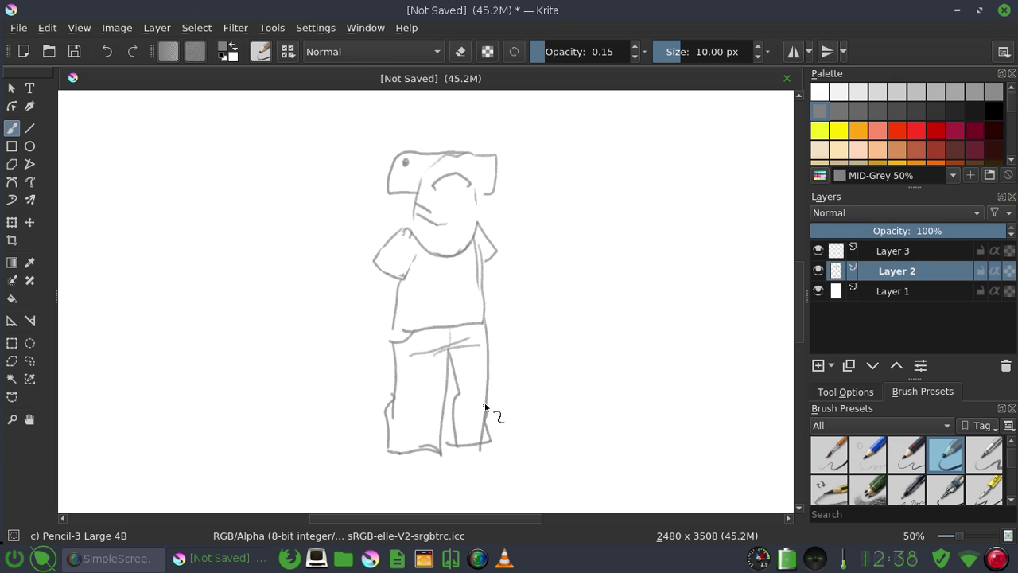
pyautogui.moveTo(447, 354); pyautogui.dragTo(428, 450)
# - Erase the thick extra lines between the legs using Basic-1 in eraser mode
pyautogui.press('e')
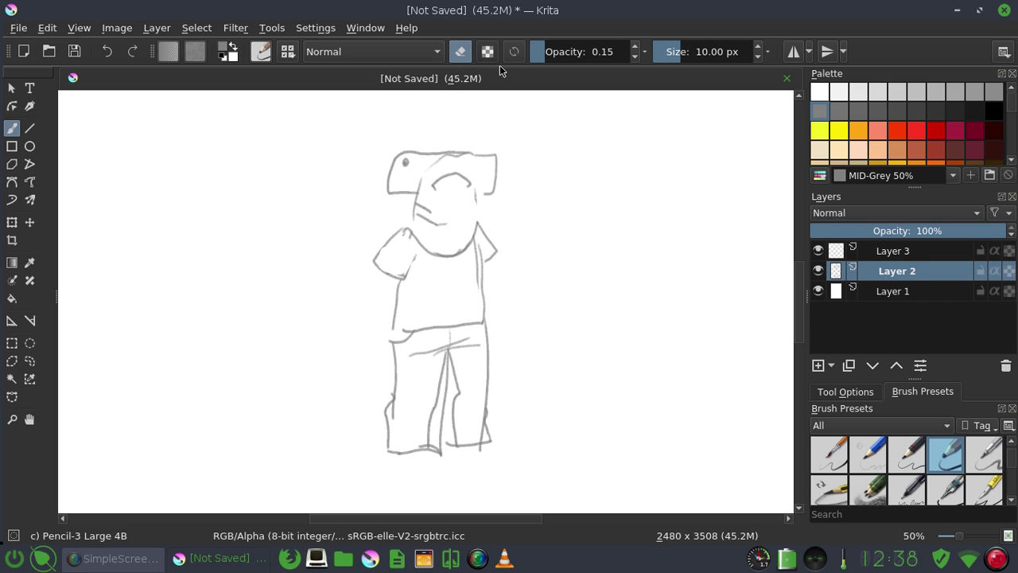
pyautogui.scroll(2, 1014, 467)
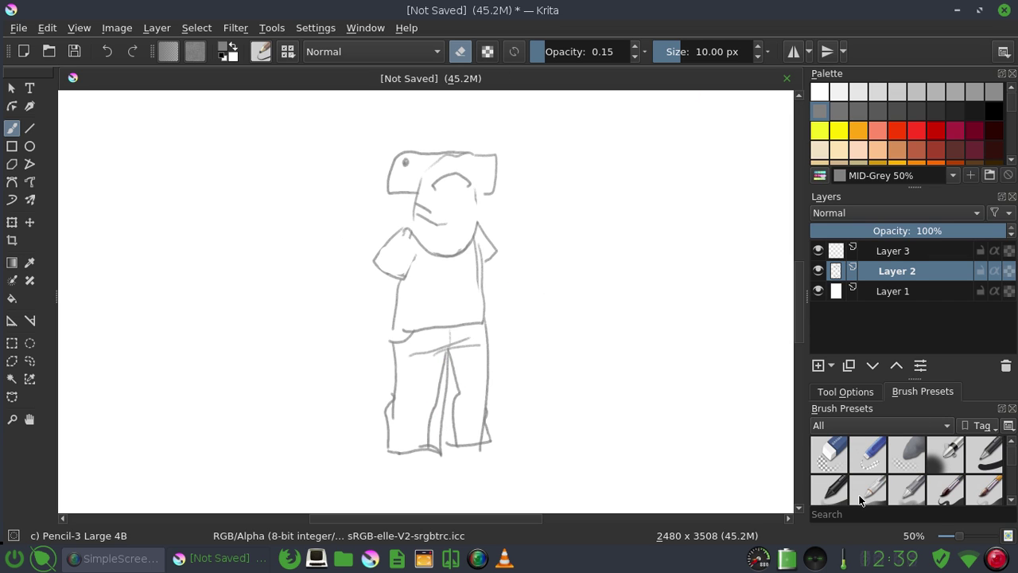
pyautogui.click(986, 455)
pyautogui.moveTo(446, 389); pyautogui.dragTo(438, 458)
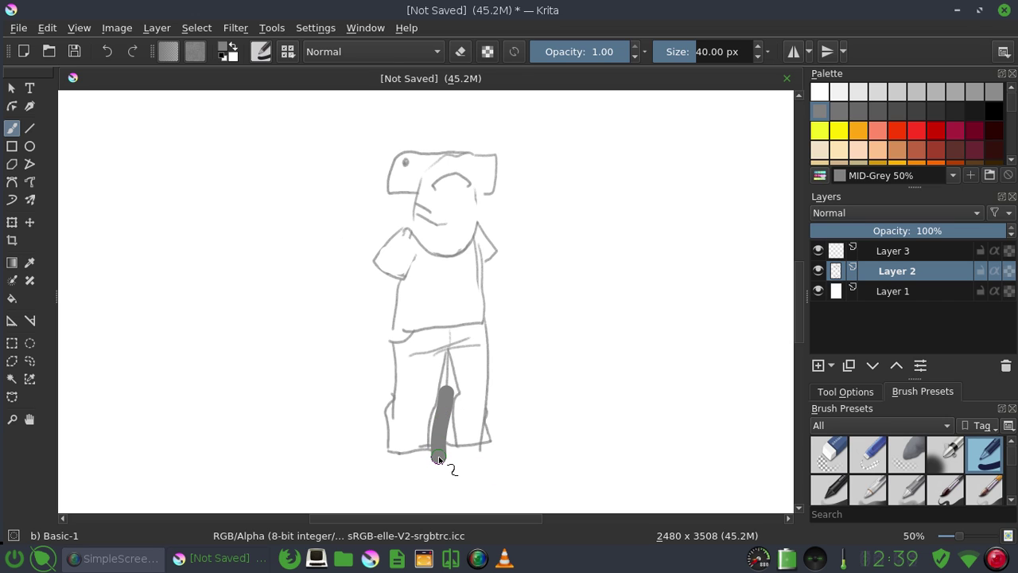
pyautogui.hotkey('ctrl', 'z')
pyautogui.click(459, 51)
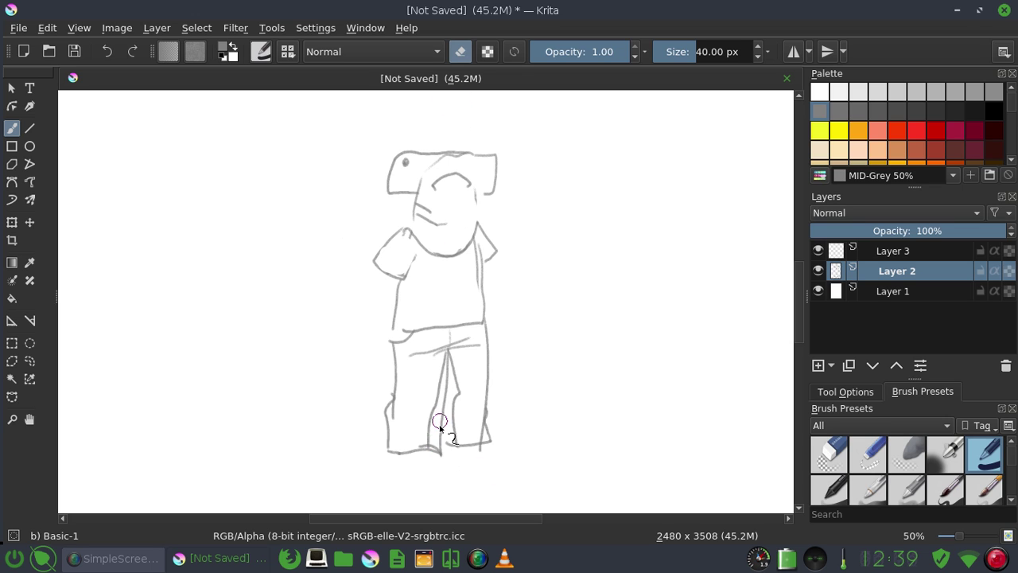
pyautogui.moveTo(438, 433)
pyautogui.mouseDown()
pyautogui.moveTo(448, 374)
pyautogui.moveTo(432, 460)
pyautogui.moveTo(438, 368)
pyautogui.moveTo(454, 364)
pyautogui.moveTo(458, 336)
pyautogui.moveTo(405, 358)
pyautogui.mouseUp()
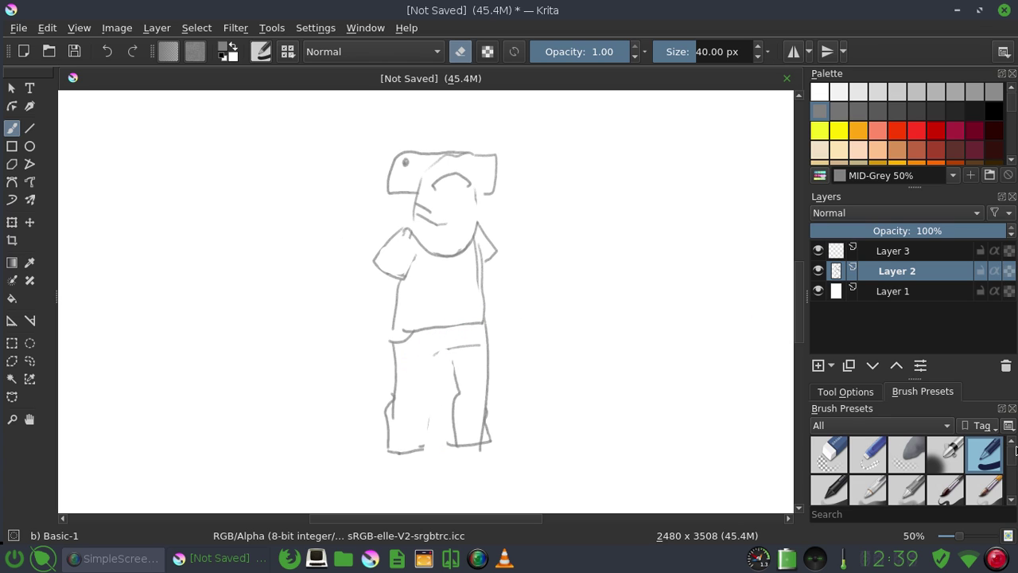
# - Switch back to the faint Pencil-3 Large 4B brush
pyautogui.scroll(-1, 1013, 474)
pyautogui.scroll(-1, 1013, 472)
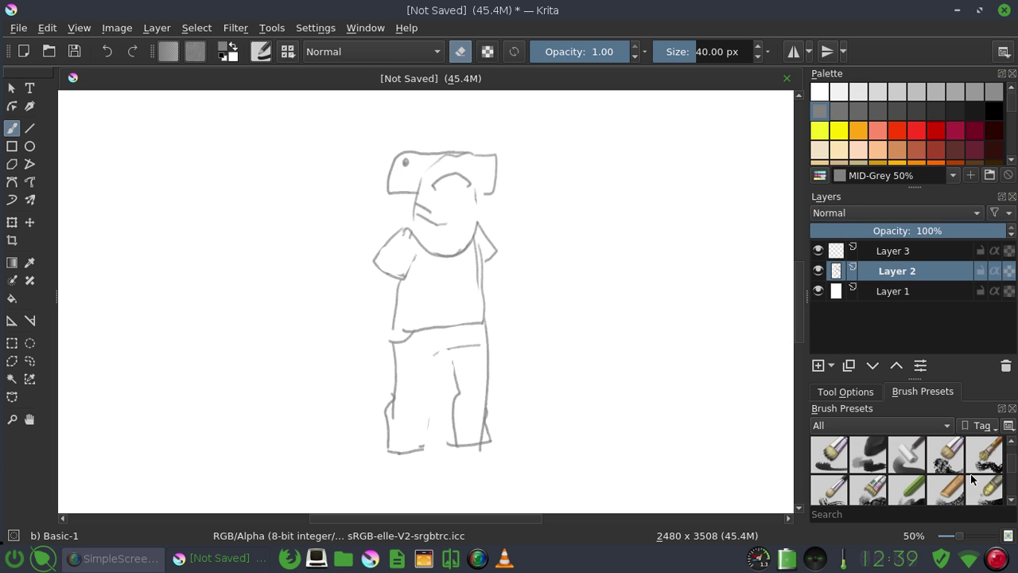
pyautogui.scroll(-1, 1007, 471)
pyautogui.scroll(-1, 1008, 469)
pyautogui.scroll(-1, 1011, 466)
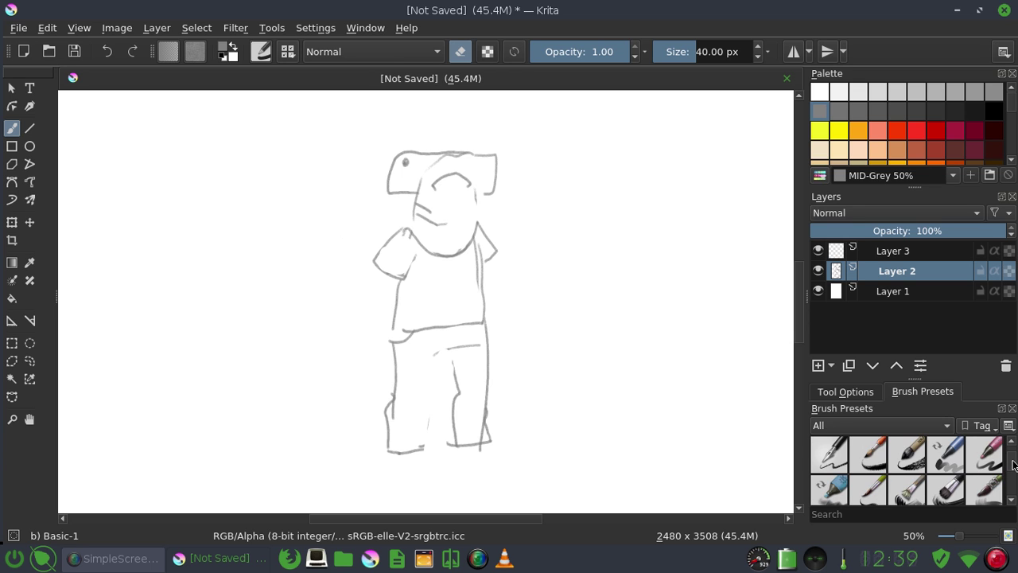
pyautogui.scroll(-1, 1013, 464)
pyautogui.click(947, 456)
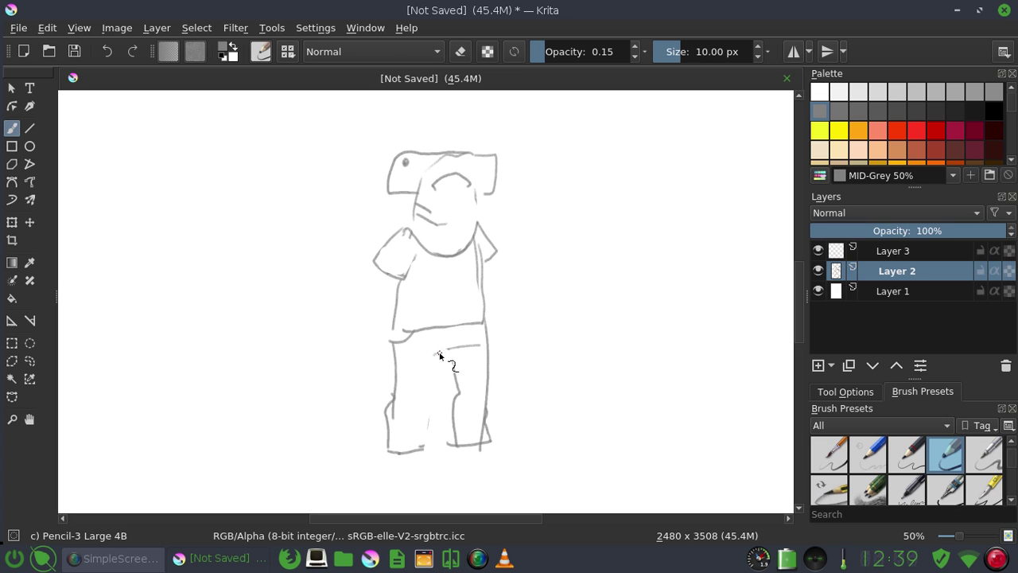
# - Redraw the leg lines, crotch line and both sides of the shirt
pyautogui.moveTo(439, 353)
pyautogui.mouseDown()
pyautogui.moveTo(406, 361)
pyautogui.moveTo(432, 387)
pyautogui.moveTo(419, 446)
pyautogui.mouseUp()
pyautogui.moveTo(433, 401); pyautogui.dragTo(426, 453)
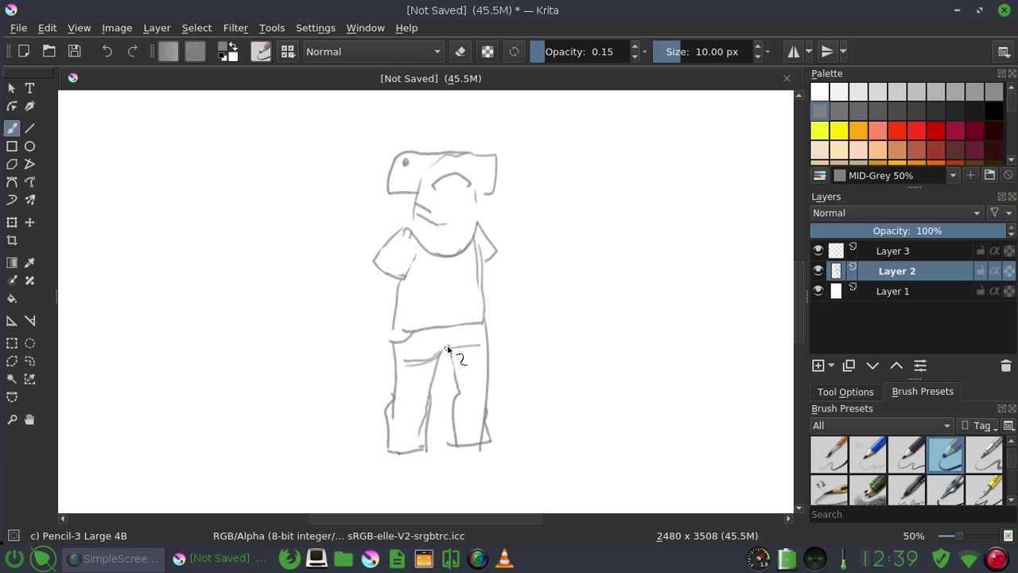
pyautogui.moveTo(452, 324)
pyautogui.mouseDown()
pyautogui.moveTo(444, 353)
pyautogui.moveTo(489, 326)
pyautogui.mouseUp()
pyautogui.moveTo(399, 295); pyautogui.dragTo(390, 346)
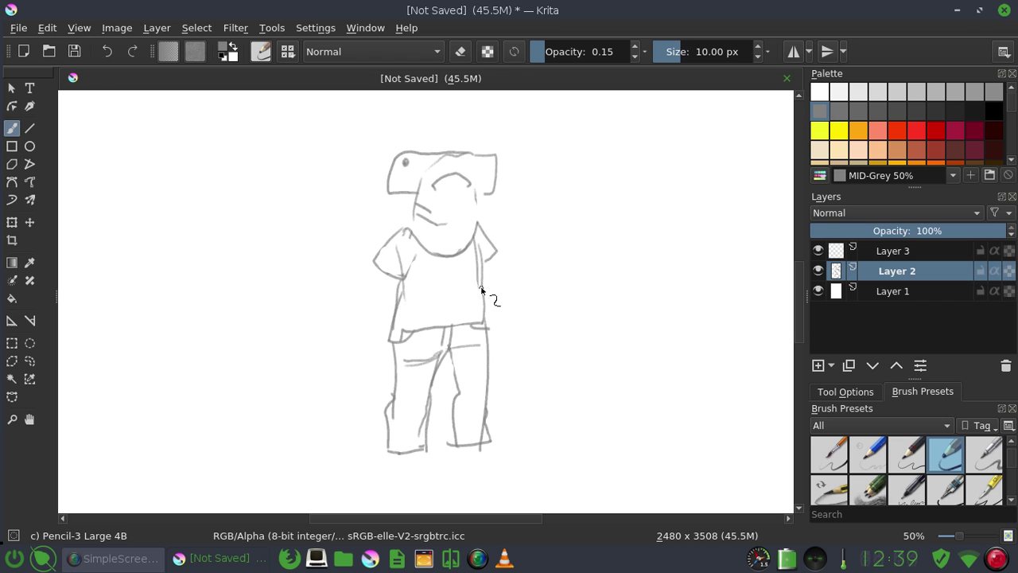
pyautogui.moveTo(481, 290); pyautogui.dragTo(489, 322)
# - Sketch the shoulders, sleeves and both arms, then erase a stray part of the left arm
pyautogui.moveTo(477, 221); pyautogui.dragTo(497, 239)
pyautogui.moveTo(482, 225); pyautogui.dragTo(488, 262)
pyautogui.moveTo(386, 237); pyautogui.dragTo(399, 305)
pyautogui.moveTo(384, 241)
pyautogui.mouseDown()
pyautogui.moveTo(357, 278)
pyautogui.moveTo(395, 289)
pyautogui.mouseUp()
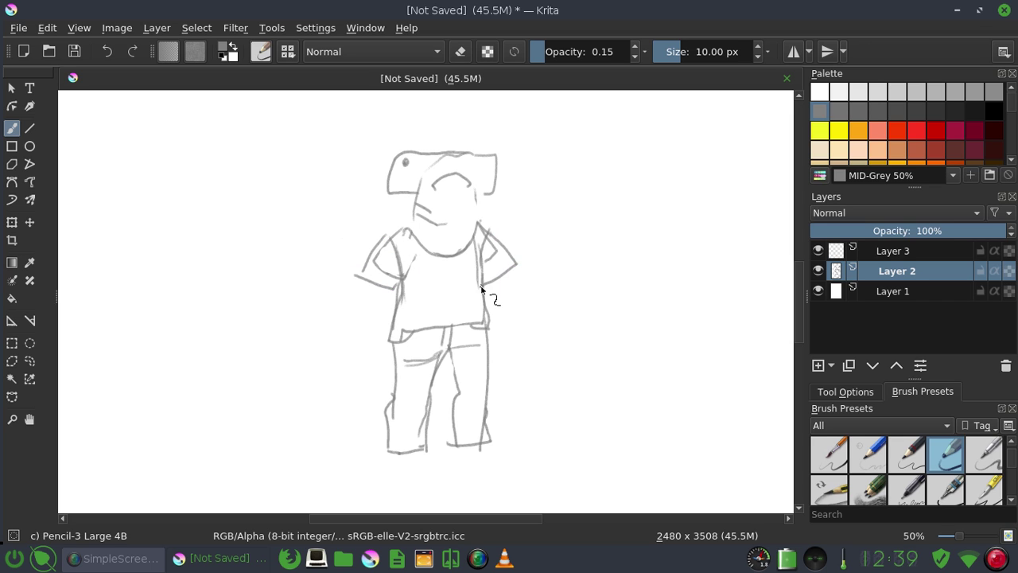
pyautogui.moveTo(481, 227)
pyautogui.mouseDown()
pyautogui.moveTo(506, 266)
pyautogui.moveTo(488, 287)
pyautogui.mouseUp()
pyautogui.click(457, 56)
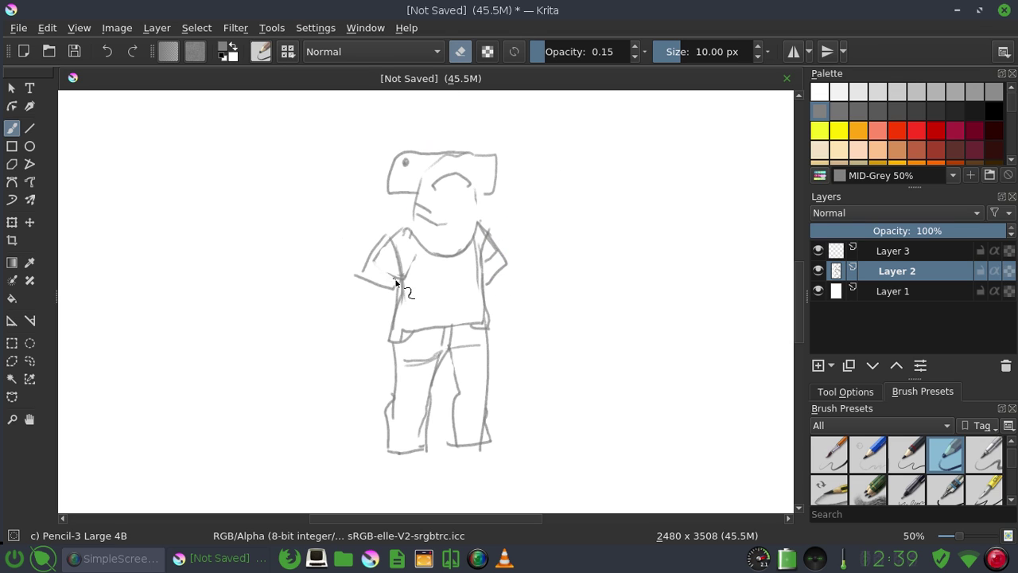
pyautogui.moveTo(375, 264); pyautogui.dragTo(406, 291)
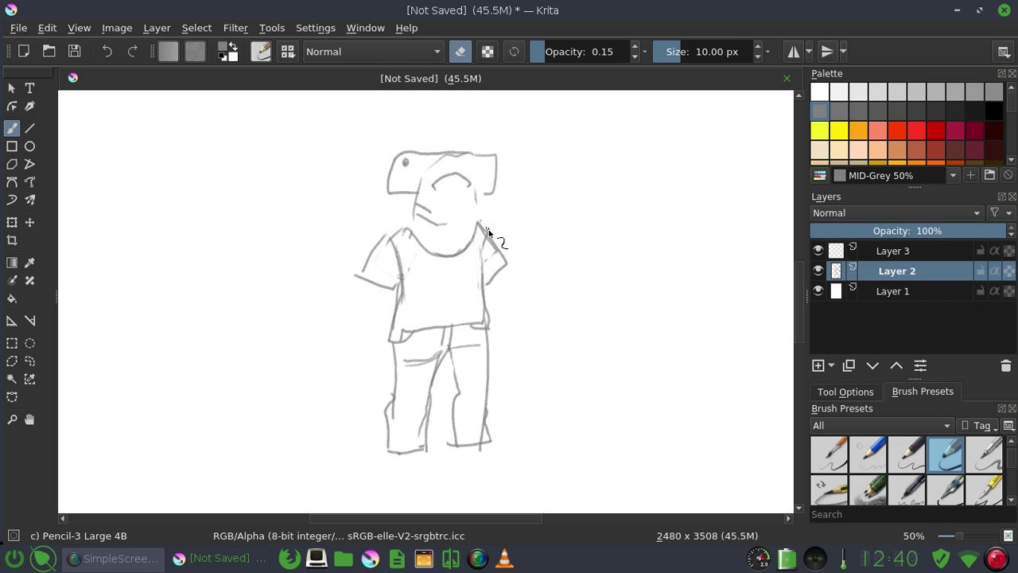
# - Sketch both feet of the shark figure, including the right foot's toe and sole
pyautogui.click(461, 52)
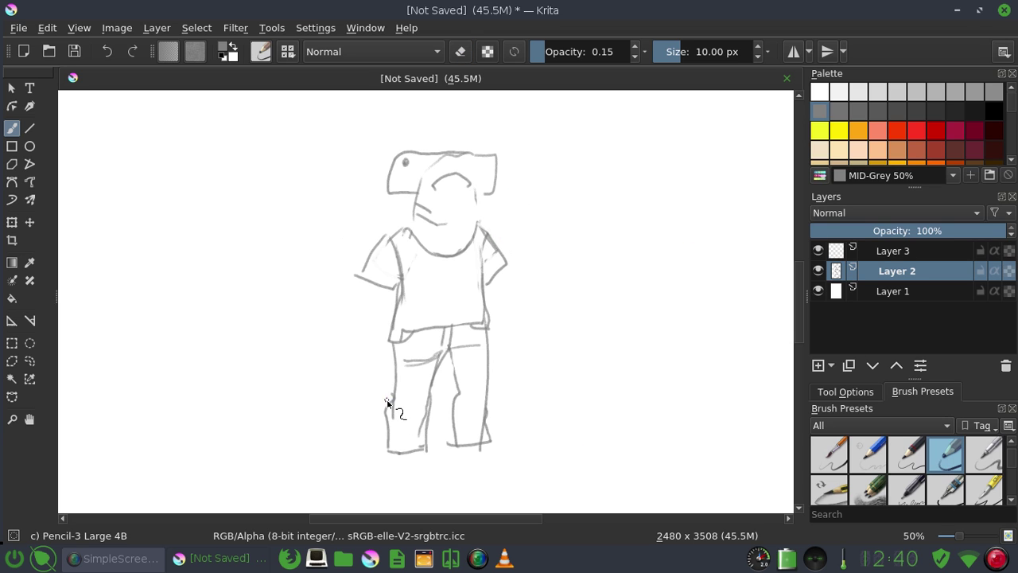
pyautogui.moveTo(476, 427); pyautogui.dragTo(509, 428)
pyautogui.moveTo(499, 431); pyautogui.dragTo(525, 450)
pyautogui.moveTo(467, 462)
pyautogui.mouseDown()
pyautogui.moveTo(528, 450)
pyautogui.moveTo(514, 467)
pyautogui.moveTo(448, 461)
pyautogui.mouseUp()
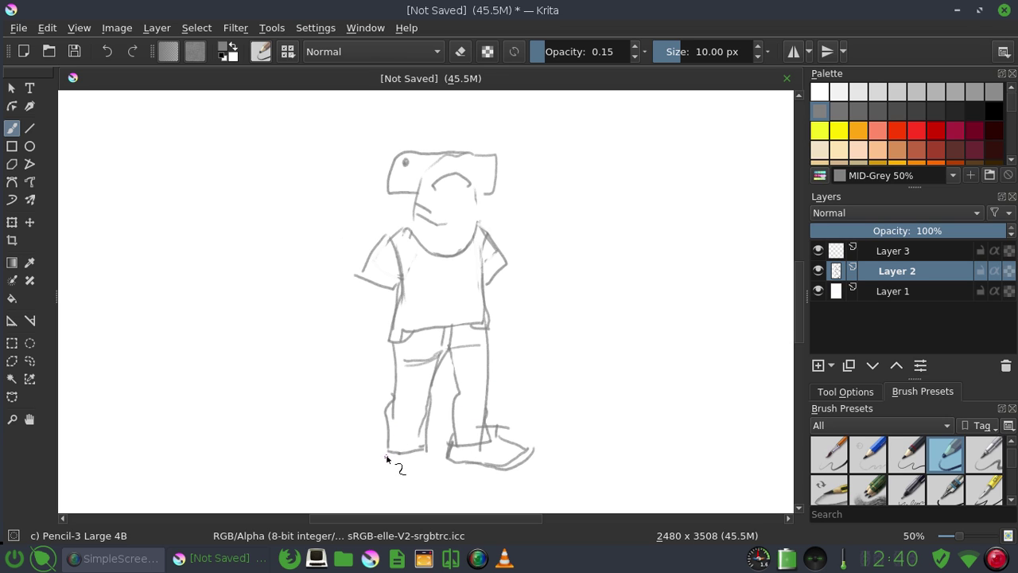
pyautogui.moveTo(387, 457)
pyautogui.mouseDown()
pyautogui.moveTo(376, 481)
pyautogui.moveTo(415, 483)
pyautogui.moveTo(421, 444)
pyautogui.moveTo(416, 480)
pyautogui.moveTo(429, 459)
pyautogui.mouseUp()
# - Draw the left hip line and fist, then the right arm curving down
pyautogui.moveTo(383, 292); pyautogui.dragTo(376, 364)
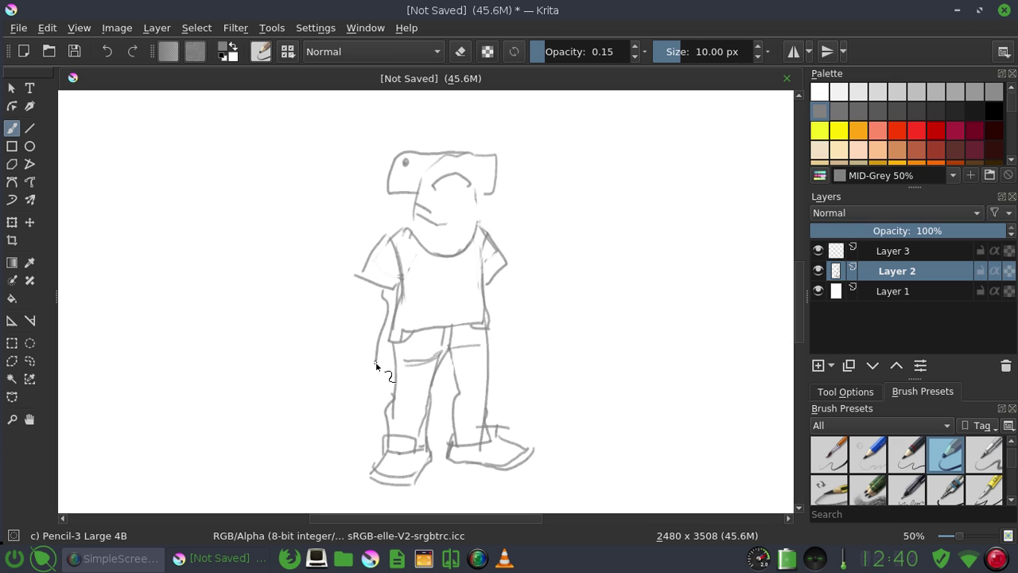
pyautogui.hotkey('ctrl', 'z')
pyautogui.moveTo(382, 286)
pyautogui.mouseDown()
pyautogui.moveTo(380, 347)
pyautogui.moveTo(359, 335)
pyautogui.moveTo(386, 367)
pyautogui.mouseUp()
pyautogui.moveTo(363, 371); pyautogui.dragTo(375, 350)
pyautogui.moveTo(496, 274); pyautogui.dragTo(499, 354)
pyautogui.hotkey('ctrl', 'z')
pyautogui.hotkey('ctrl', 'z')
pyautogui.hotkey('ctrl', 'z')
pyautogui.moveTo(493, 285); pyautogui.dragTo(499, 340)
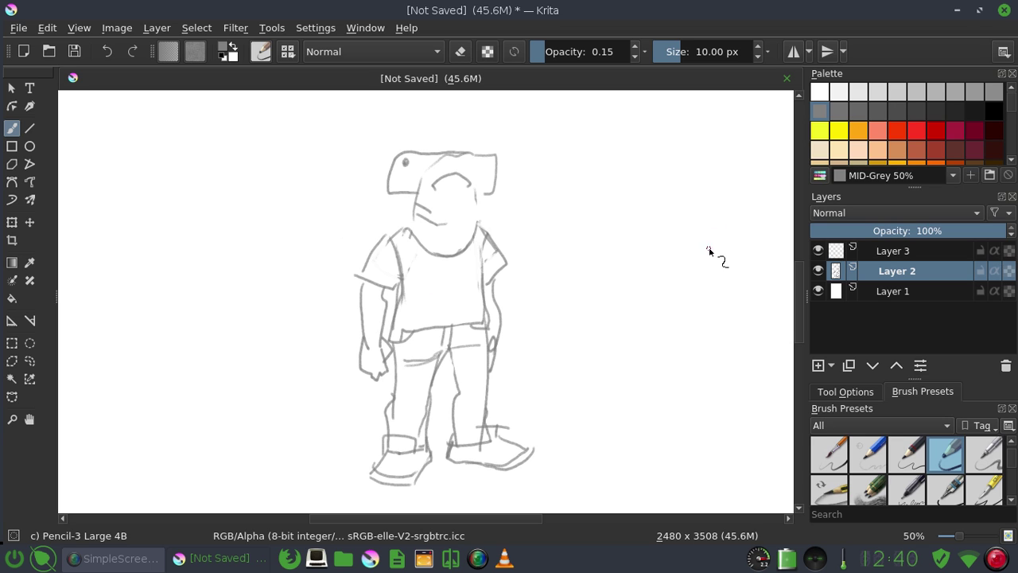
# - Erase part of the left hand and the lower back line of the right leg
pyautogui.click(459, 52)
pyautogui.moveTo(368, 378)
pyautogui.mouseDown()
pyautogui.moveTo(363, 343)
pyautogui.moveTo(374, 344)
pyautogui.moveTo(386, 376)
pyautogui.moveTo(386, 367)
pyautogui.mouseUp()
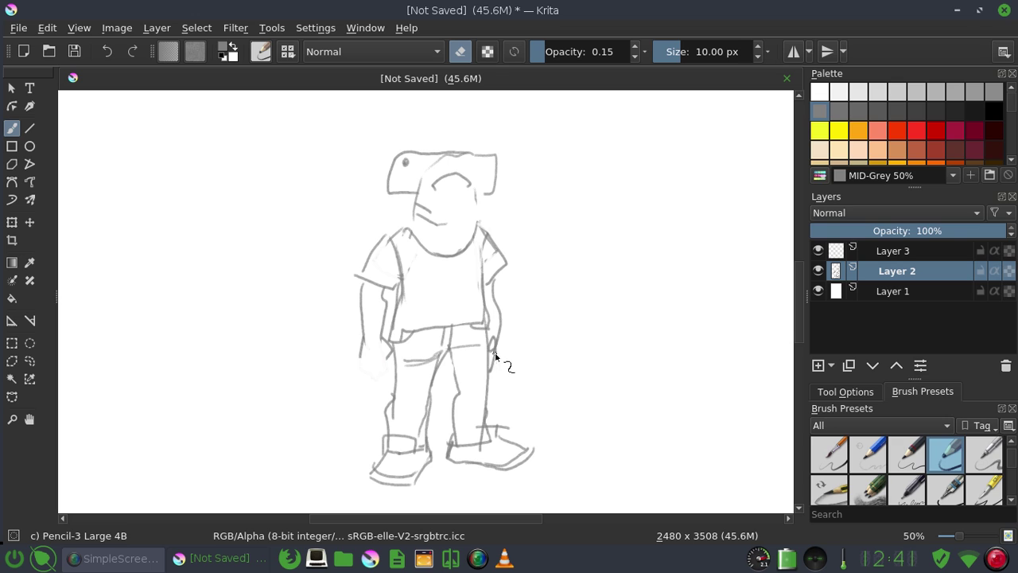
pyautogui.moveTo(495, 357); pyautogui.dragTo(497, 376)
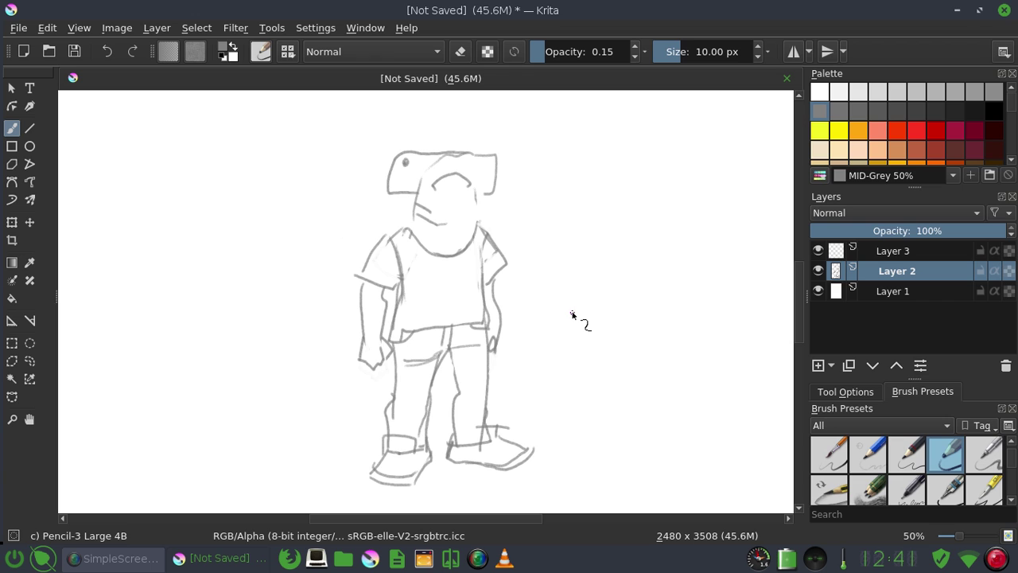
# - Draw a slanted fin from below the hammerhead down to the left shoulder
pyautogui.moveTo(415, 204)
pyautogui.mouseDown()
pyautogui.moveTo(350, 254)
pyautogui.moveTo(387, 232)
pyautogui.mouseUp()
pyautogui.hotkey('ctrl', 'z')
pyautogui.moveTo(365, 268)
pyautogui.mouseDown()
pyautogui.moveTo(352, 265)
pyautogui.moveTo(413, 188)
pyautogui.mouseUp()
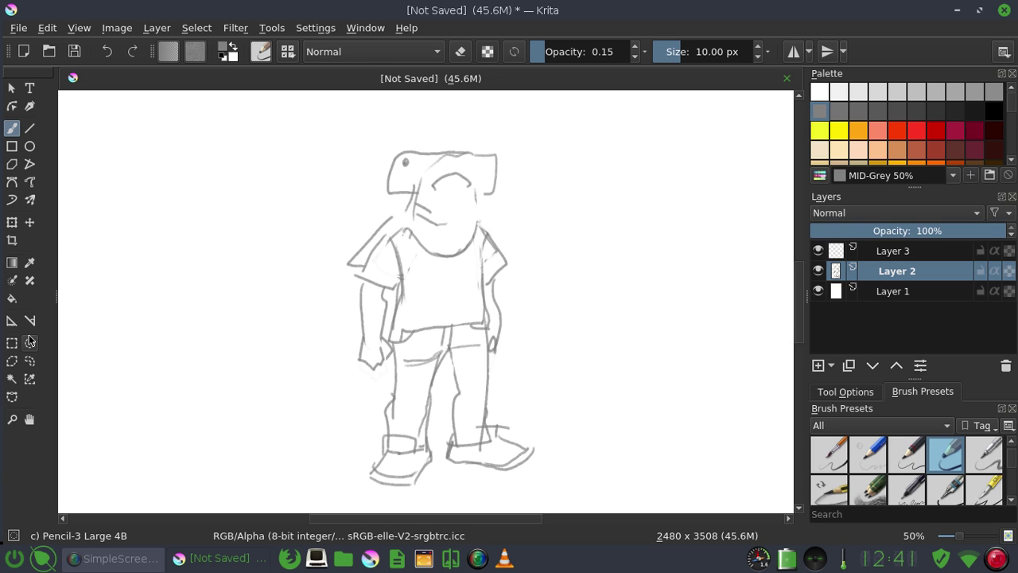
# - Lasso the hammerhead, rotate it slightly, move it up-left, widen both sides, then deselect
pyautogui.click(32, 365)
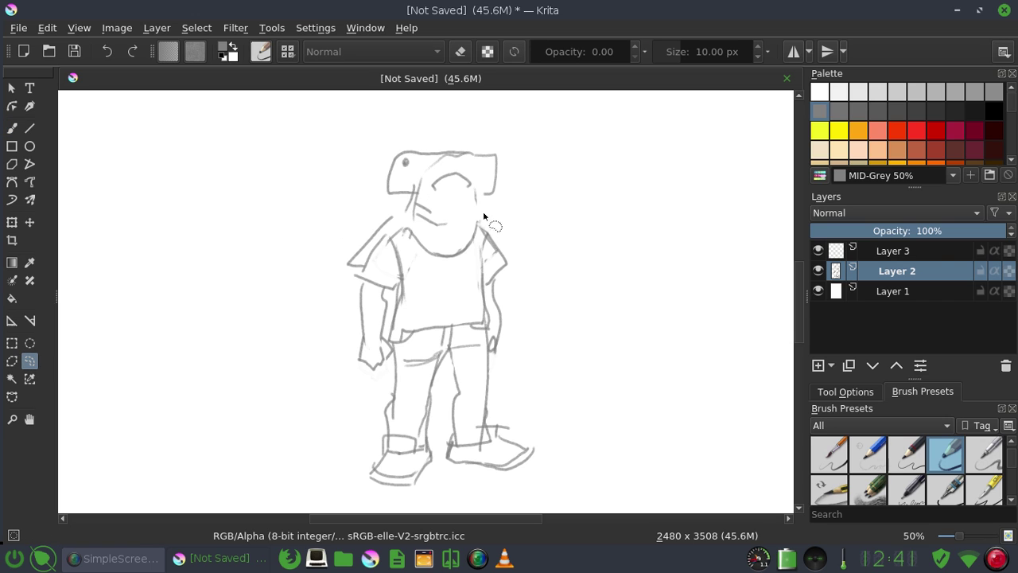
pyautogui.moveTo(483, 211)
pyautogui.mouseDown()
pyautogui.moveTo(531, 145)
pyautogui.moveTo(487, 209)
pyautogui.mouseUp()
pyautogui.hotkey('ctrl', 't')
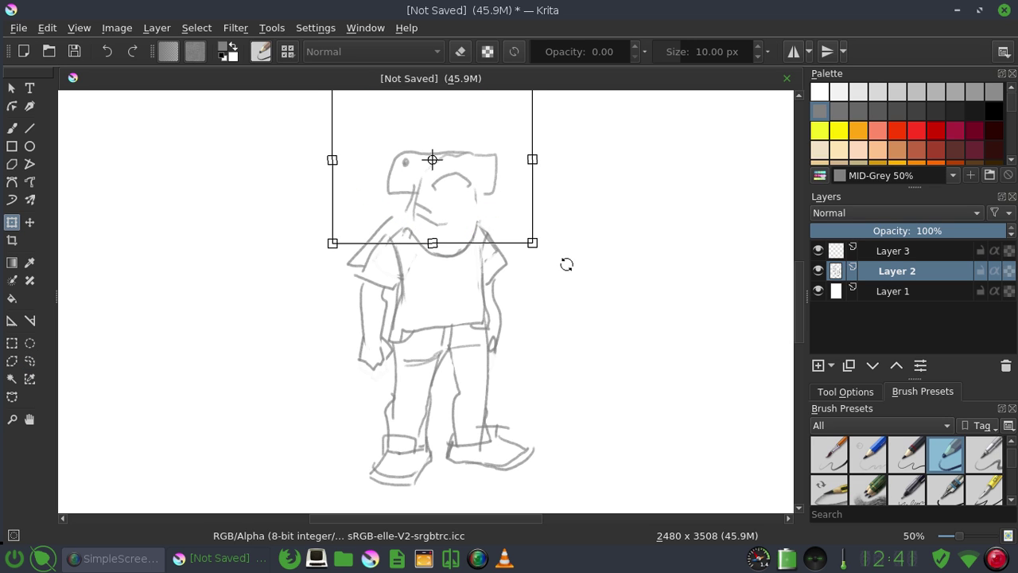
pyautogui.moveTo(566, 264); pyautogui.dragTo(573, 247)
pyautogui.moveTo(452, 150); pyautogui.dragTo(443, 138)
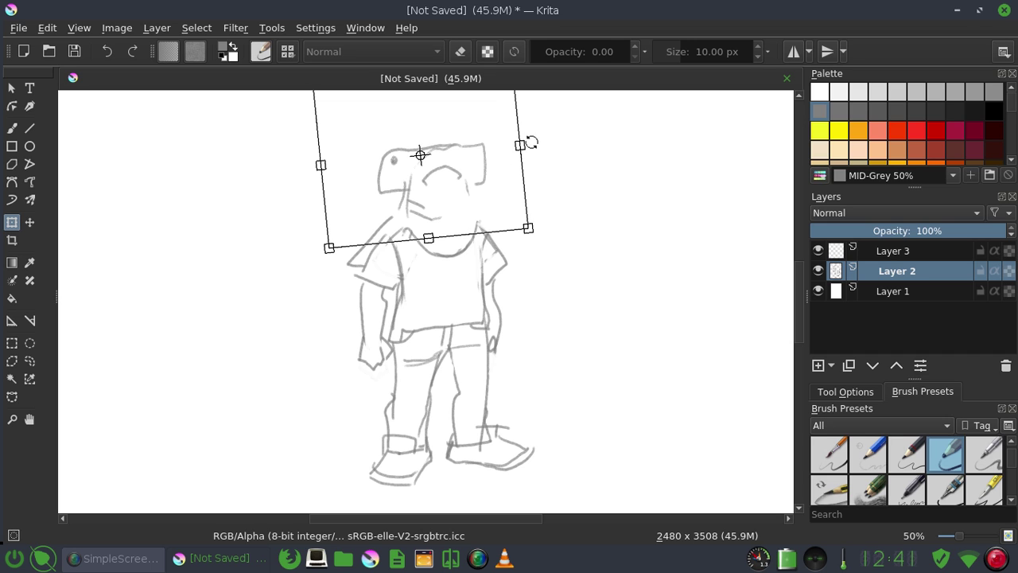
pyautogui.moveTo(519, 144); pyautogui.dragTo(523, 145)
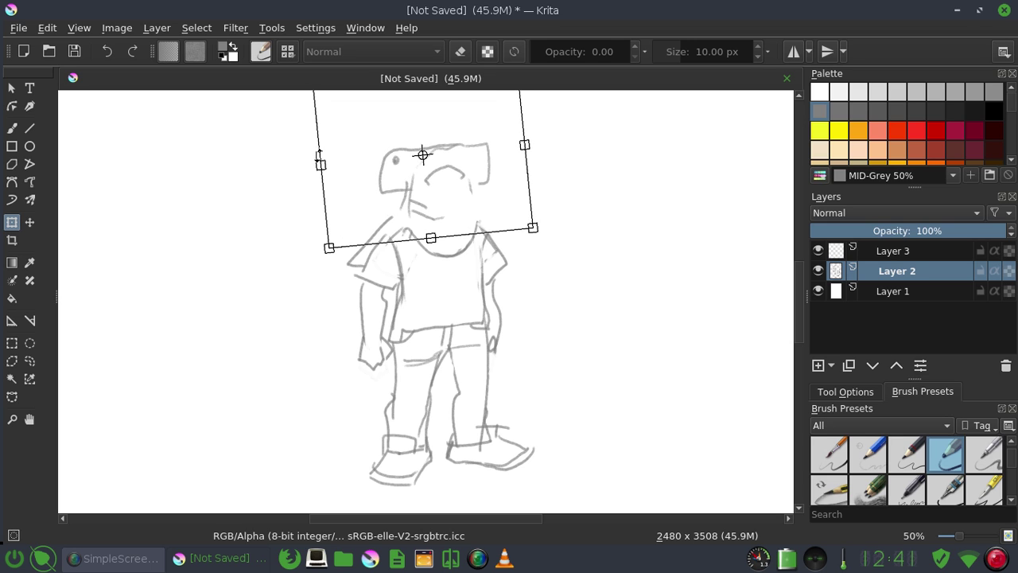
pyautogui.moveTo(320, 165); pyautogui.dragTo(316, 165)
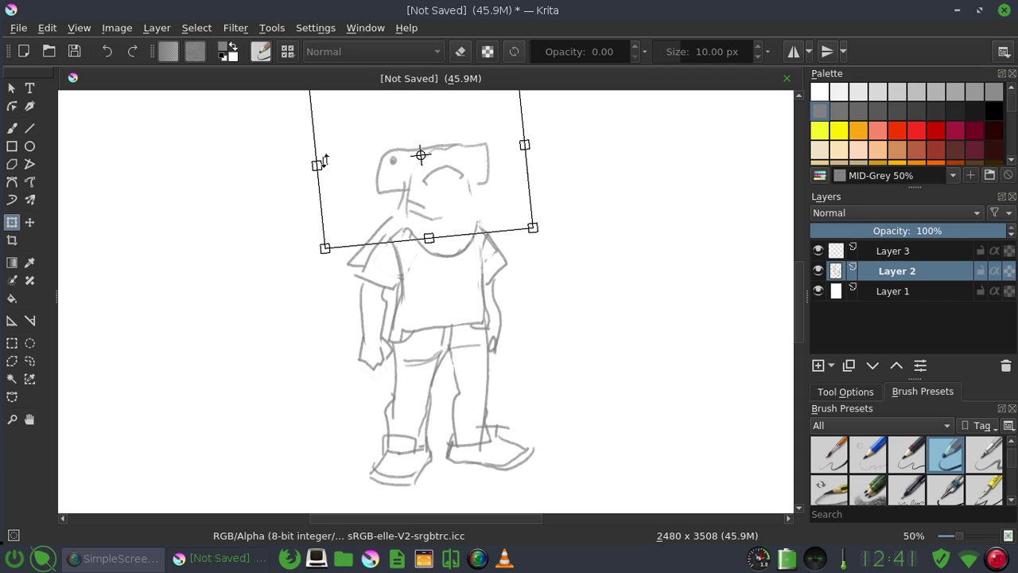
pyautogui.press('Return')
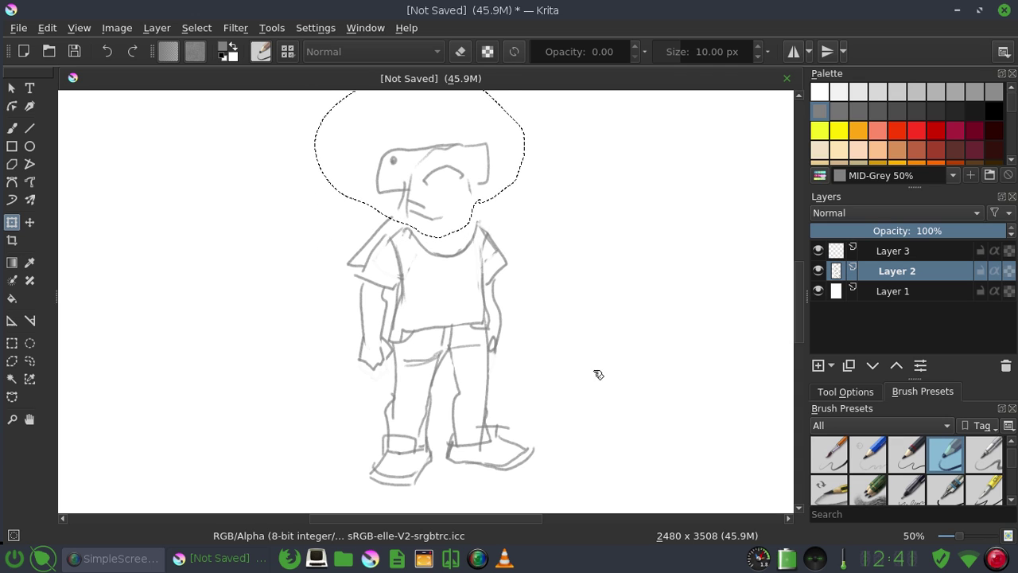
pyautogui.hotkey('ctrl', 'shift', 'a')
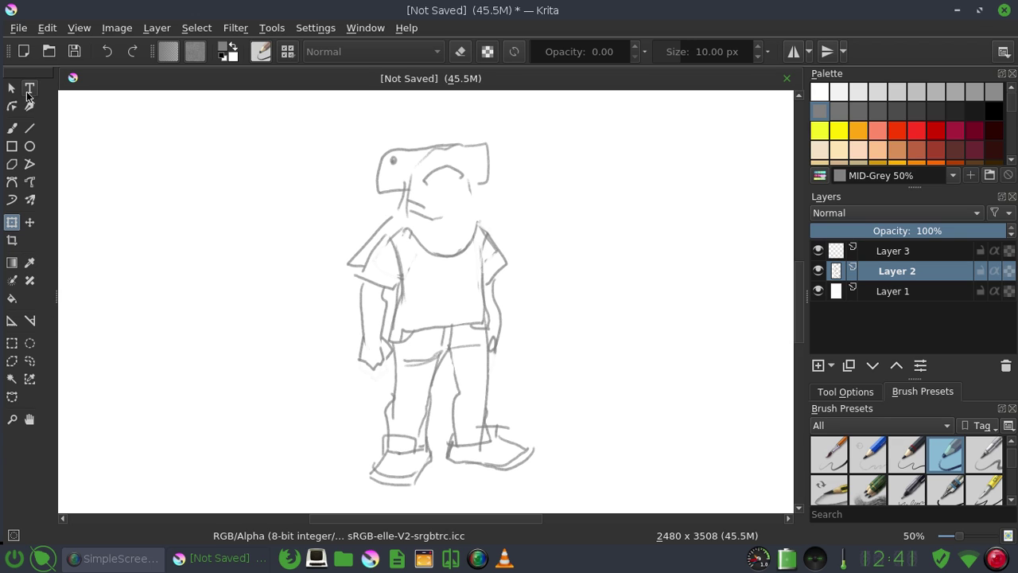
# - Lasso the whole character and move it up slightly
pyautogui.click(32, 361)
pyautogui.moveTo(508, 380)
pyautogui.mouseDown()
pyautogui.moveTo(477, 403)
pyautogui.moveTo(369, 399)
pyautogui.moveTo(401, 94)
pyautogui.moveTo(551, 349)
pyautogui.moveTo(505, 377)
pyautogui.mouseUp()
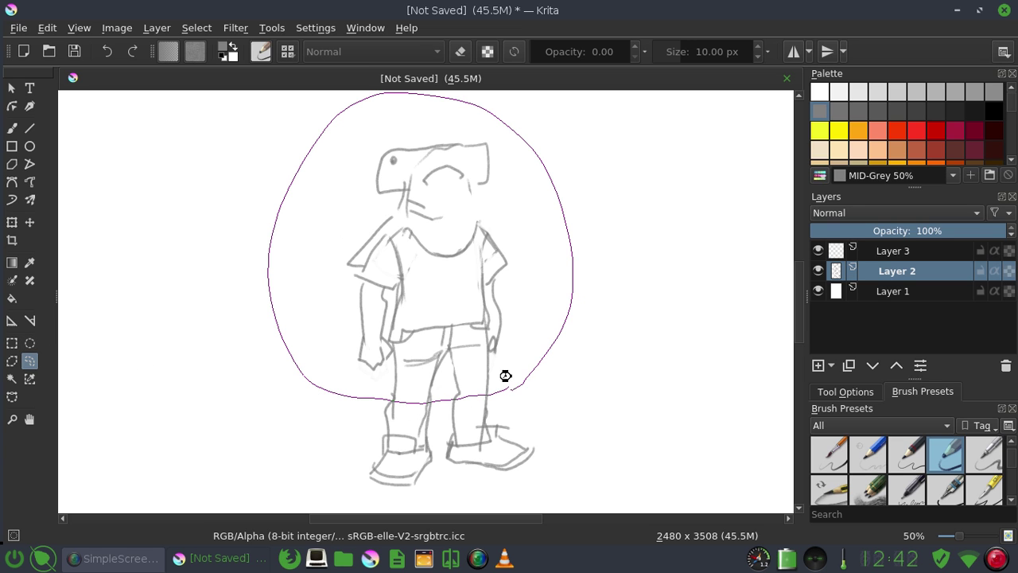
pyautogui.click(30, 222)
pyautogui.moveTo(450, 254); pyautogui.dragTo(450, 253)
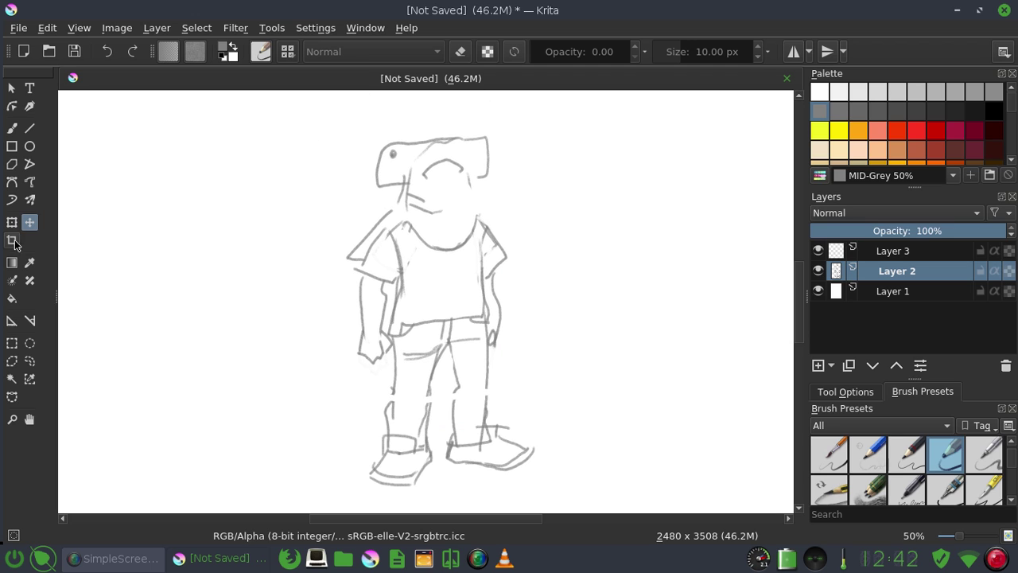
# - Lasso the upper body, stretch it taller and raise it, then apply and deselect
pyautogui.click(29, 360)
pyautogui.moveTo(493, 371)
pyautogui.mouseDown()
pyautogui.moveTo(341, 150)
pyautogui.moveTo(572, 247)
pyautogui.moveTo(505, 375)
pyautogui.moveTo(494, 371)
pyautogui.mouseUp()
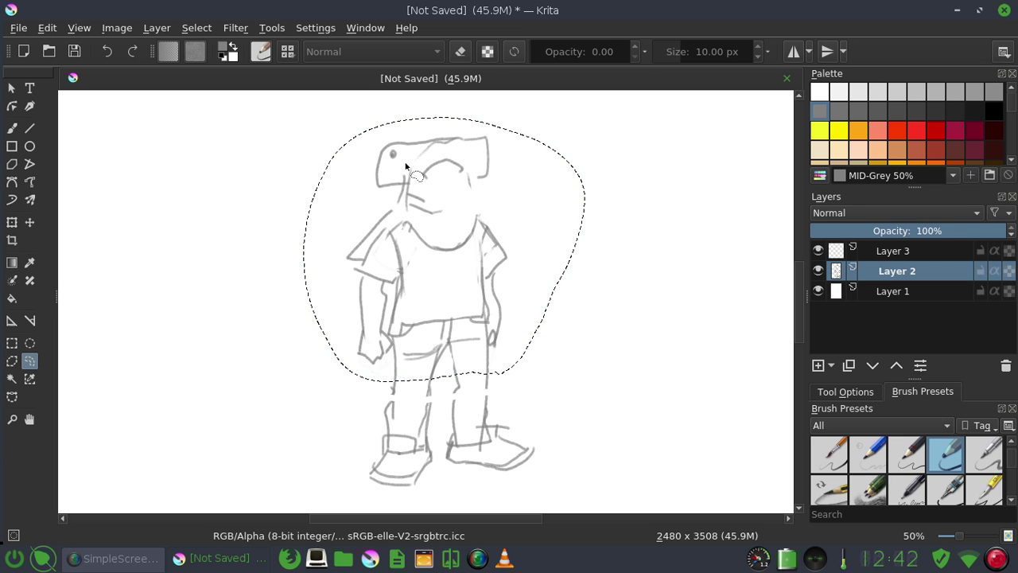
pyautogui.hotkey('ctrl', 't')
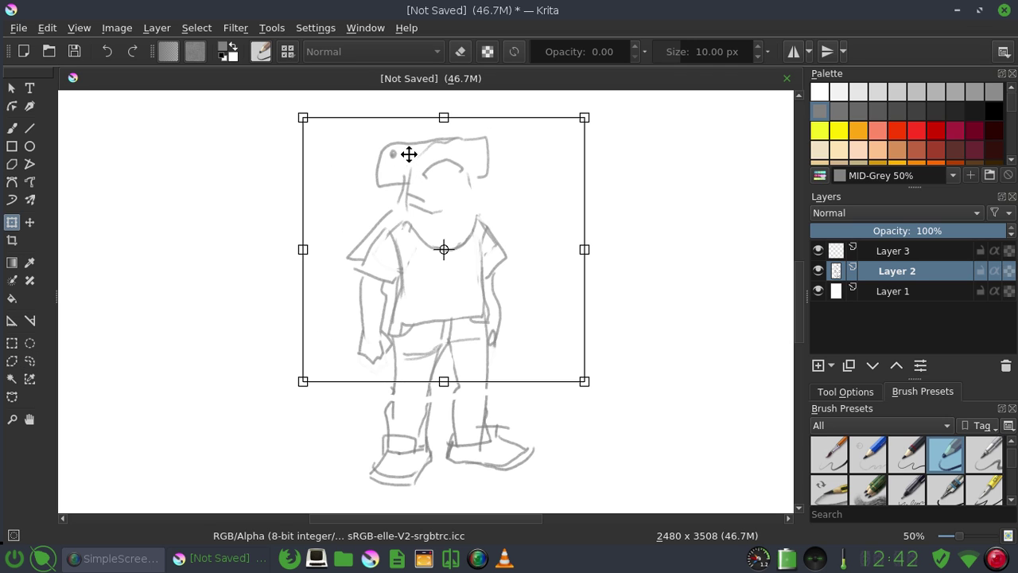
pyautogui.moveTo(444, 117); pyautogui.dragTo(444, 99)
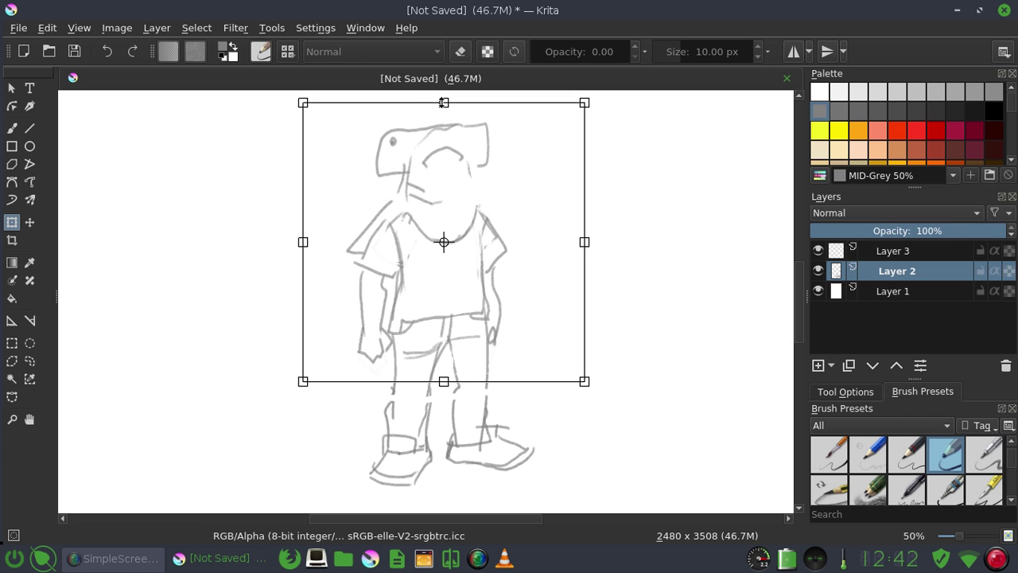
pyautogui.moveTo(443, 211); pyautogui.dragTo(443, 201)
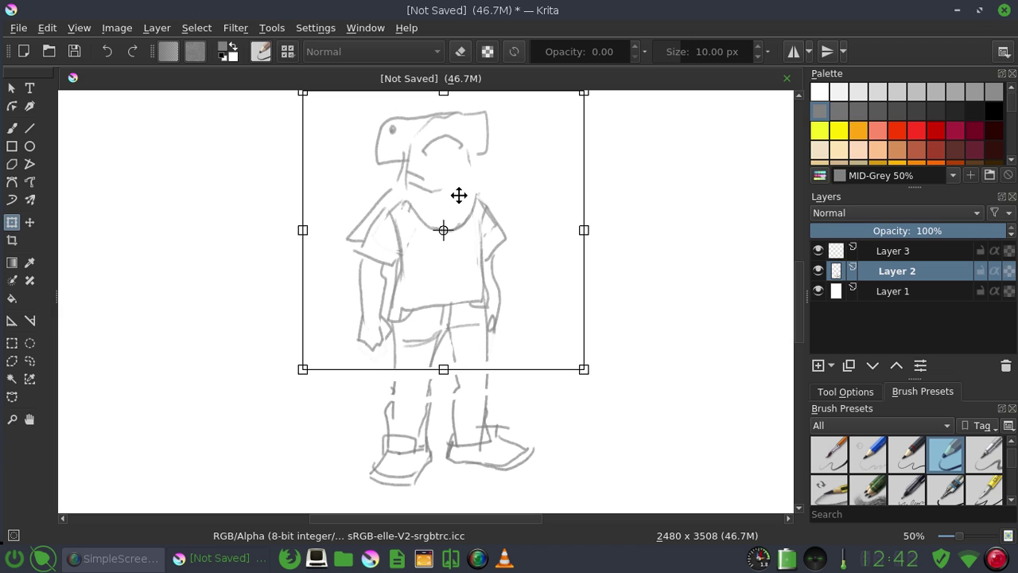
pyautogui.press('Return')
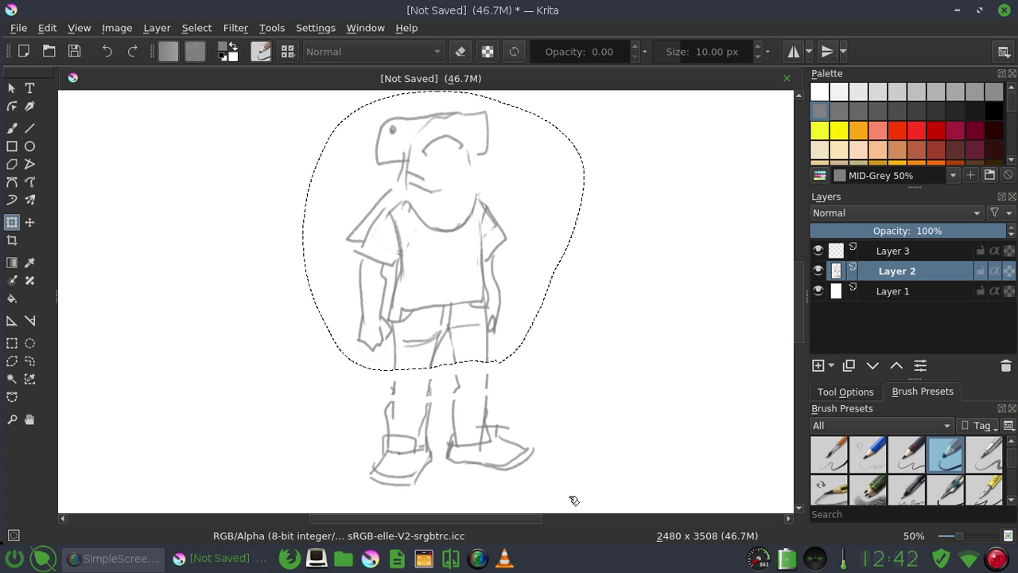
pyautogui.hotkey('ctrl', 'shift', 'a')
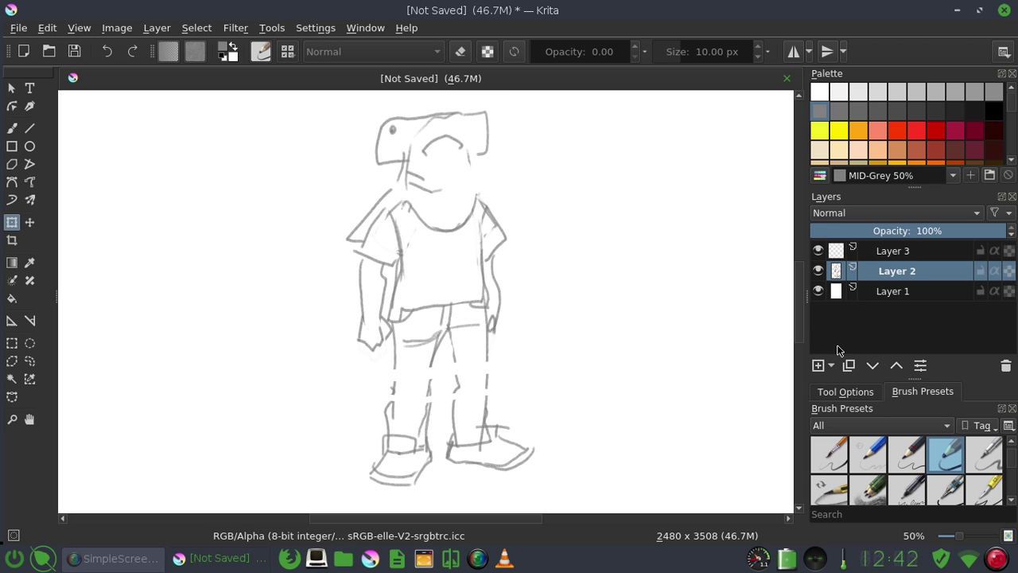
# - Undo the upper-body transform and reposition the canvas view
pyautogui.hotkey('ctrl', 'z')
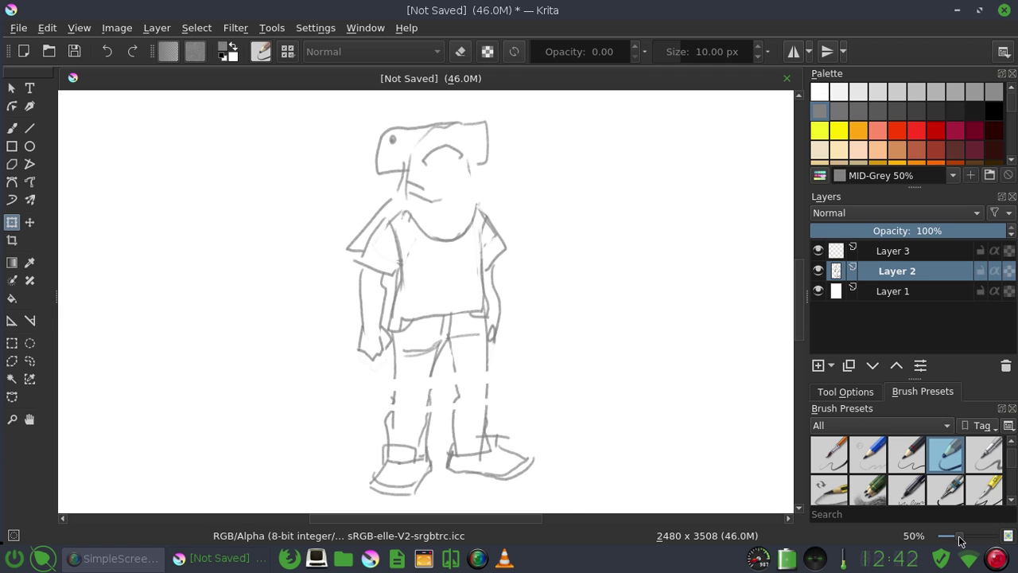
pyautogui.moveTo(960, 541); pyautogui.dragTo(960, 542)
pyautogui.moveTo(490, 519); pyautogui.dragTo(532, 519)
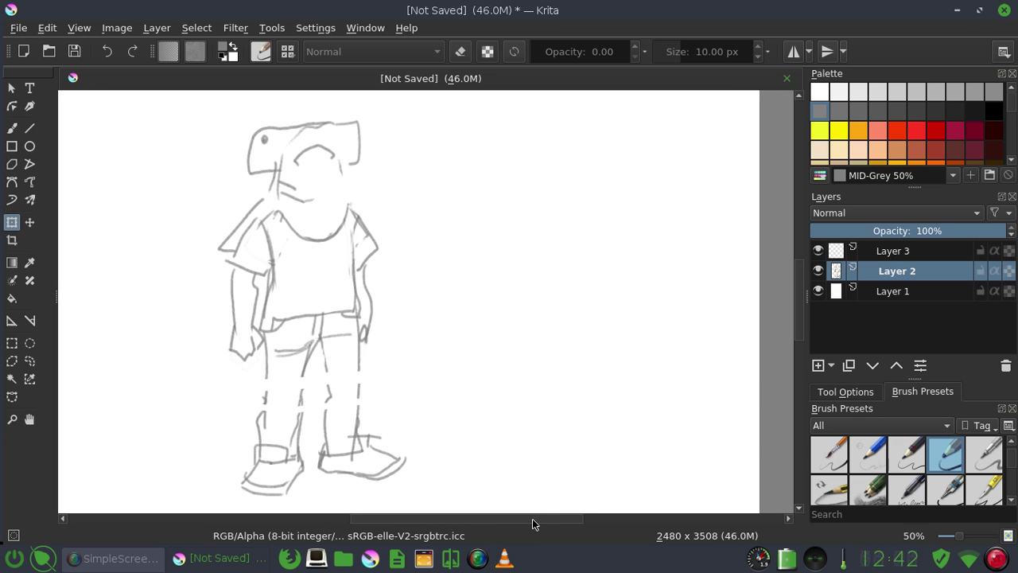
# - Redraw the neck's right and left sides, add a shirt fold, and start a curved arc to the right
pyautogui.click(12, 132)
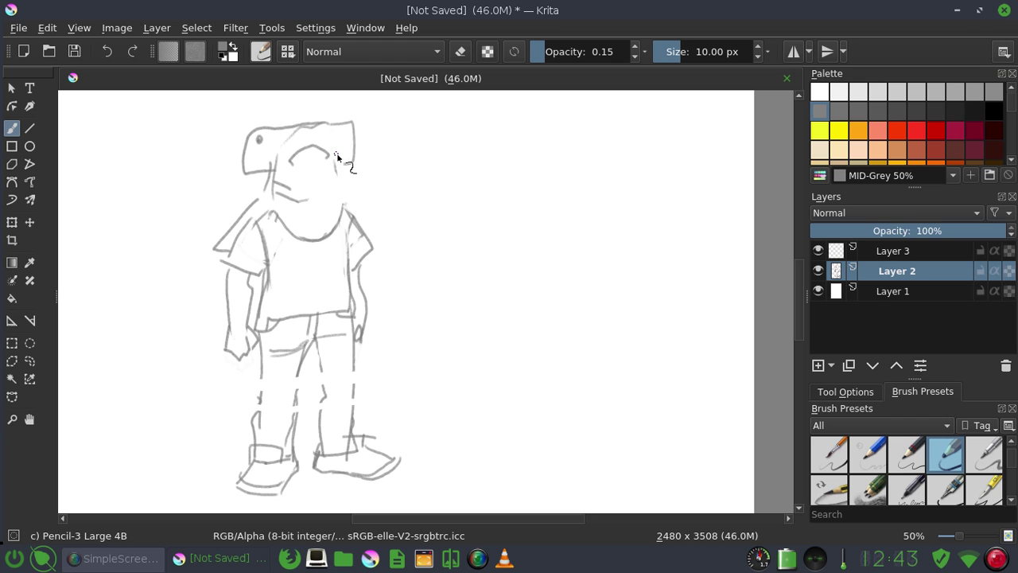
pyautogui.moveTo(340, 158); pyautogui.dragTo(343, 210)
pyautogui.hotkey('ctrl', 'z')
pyautogui.moveTo(340, 162); pyautogui.dragTo(353, 215)
pyautogui.hotkey('ctrl', 'z')
pyautogui.moveTo(342, 162)
pyautogui.mouseDown()
pyautogui.moveTo(357, 215)
pyautogui.moveTo(338, 230)
pyautogui.mouseUp()
pyautogui.hotkey('ctrl', 'z')
pyautogui.moveTo(276, 167); pyautogui.dragTo(269, 216)
pyautogui.moveTo(332, 267)
pyautogui.mouseDown()
pyautogui.moveTo(289, 276)
pyautogui.moveTo(321, 300)
pyautogui.mouseUp()
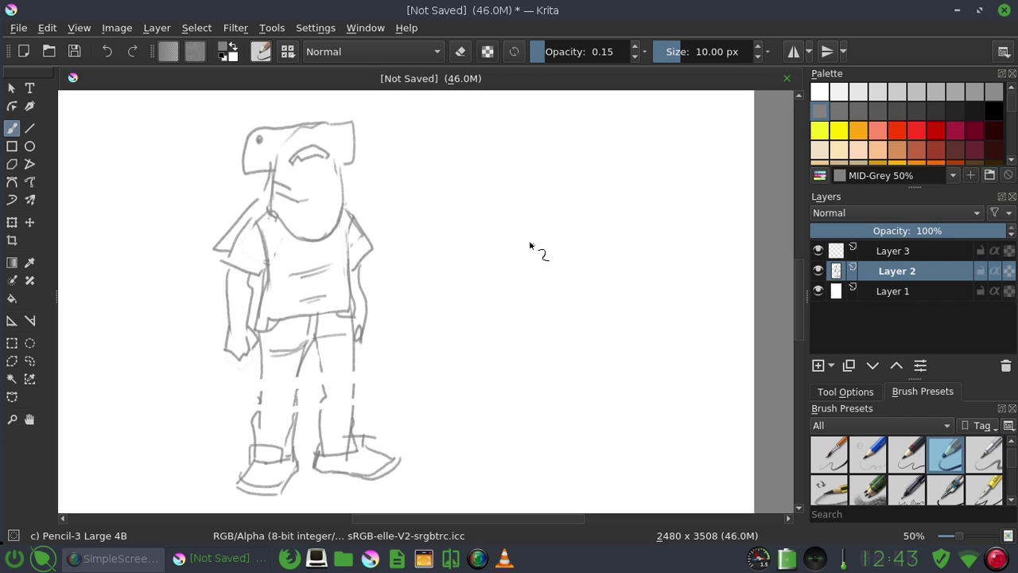
pyautogui.moveTo(495, 248); pyautogui.dragTo(489, 173)
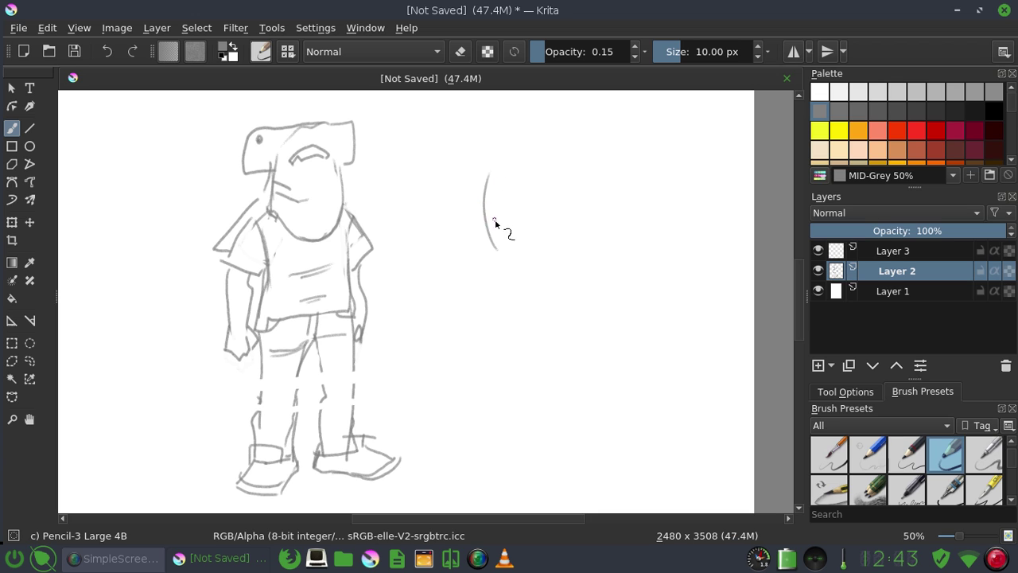
# - Draw the second figure's collar, shoulder line, sleeves, shirt sides and bottom edge
pyautogui.moveTo(490, 246); pyautogui.dragTo(566, 229)
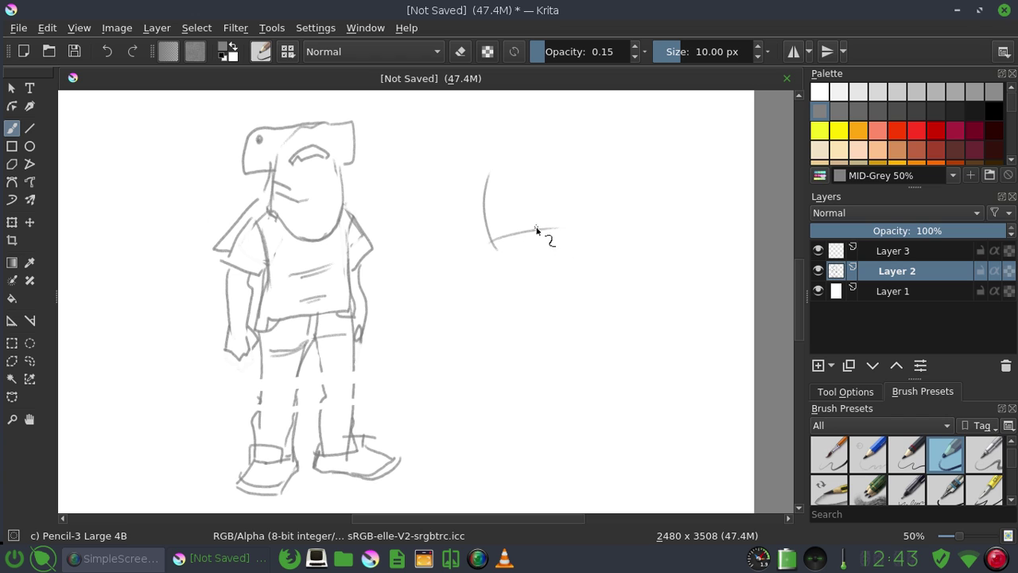
pyautogui.moveTo(489, 241); pyautogui.dragTo(592, 263)
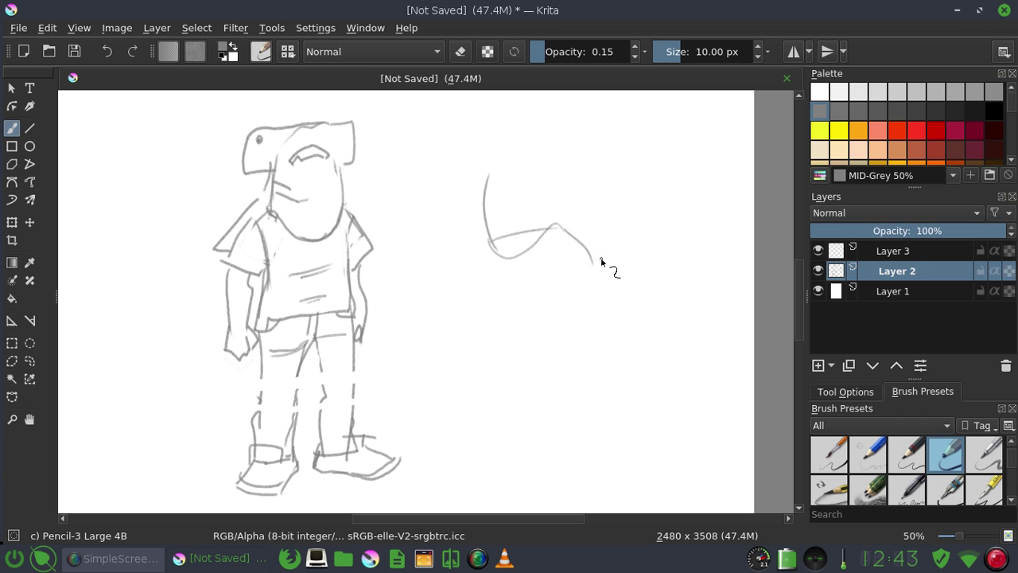
pyautogui.moveTo(601, 260); pyautogui.dragTo(580, 288)
pyautogui.moveTo(482, 231)
pyautogui.mouseDown()
pyautogui.moveTo(457, 266)
pyautogui.moveTo(477, 342)
pyautogui.moveTo(530, 337)
pyautogui.mouseUp()
pyautogui.moveTo(571, 295); pyautogui.dragTo(566, 337)
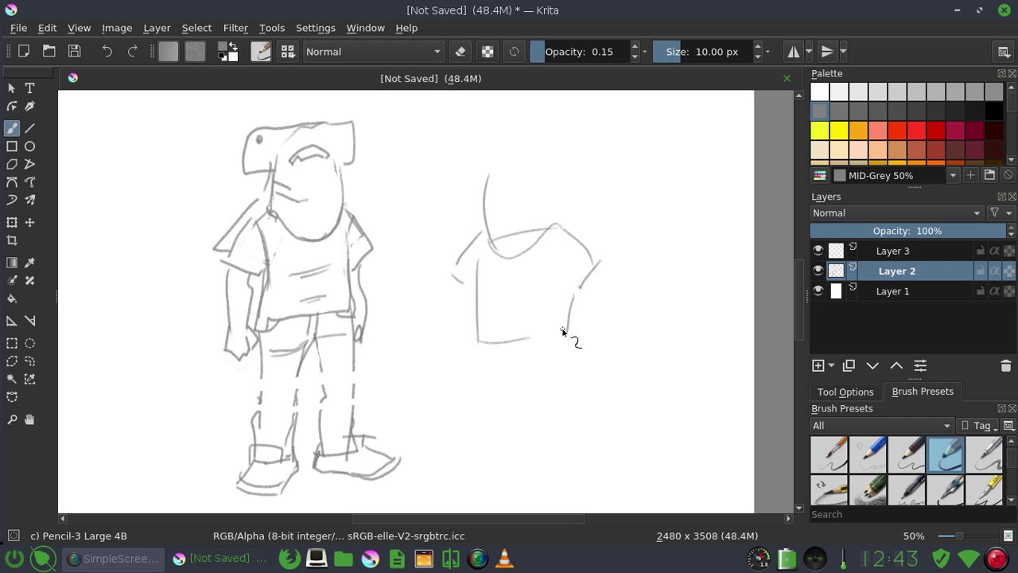
pyautogui.moveTo(475, 341); pyautogui.dragTo(588, 337)
pyautogui.hotkey('ctrl', 'z')
pyautogui.moveTo(468, 348); pyautogui.dragTo(574, 355)
pyautogui.moveTo(467, 347); pyautogui.dragTo(467, 315)
# - Sketch the waistband, both legs, inner leg line and a short hip line
pyautogui.moveTo(501, 359)
pyautogui.mouseDown()
pyautogui.moveTo(499, 386)
pyautogui.moveTo(523, 400)
pyautogui.moveTo(522, 391)
pyautogui.moveTo(541, 494)
pyautogui.mouseUp()
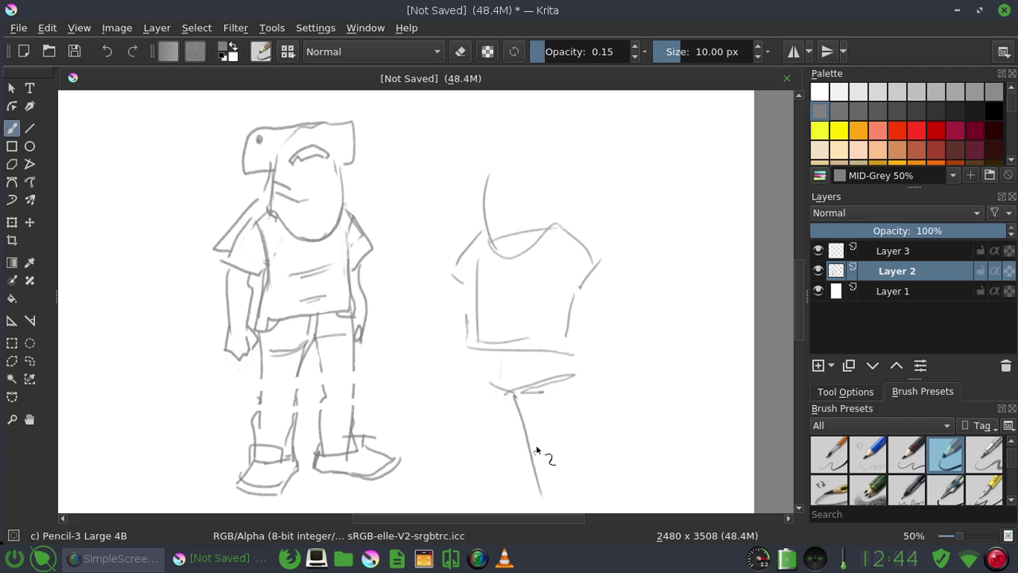
pyautogui.moveTo(576, 355)
pyautogui.mouseDown()
pyautogui.moveTo(554, 363)
pyautogui.moveTo(582, 364)
pyautogui.moveTo(586, 501)
pyautogui.mouseUp()
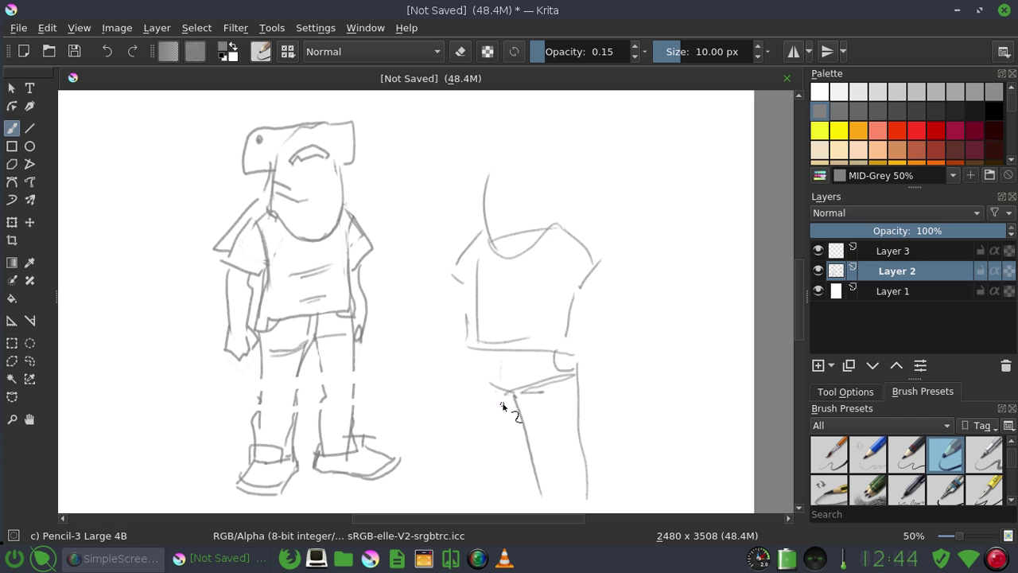
pyautogui.moveTo(506, 395); pyautogui.dragTo(510, 493)
pyautogui.moveTo(496, 350); pyautogui.dragTo(495, 388)
pyautogui.moveTo(457, 346); pyautogui.dragTo(475, 477)
pyautogui.moveTo(453, 360); pyautogui.dragTo(472, 503)
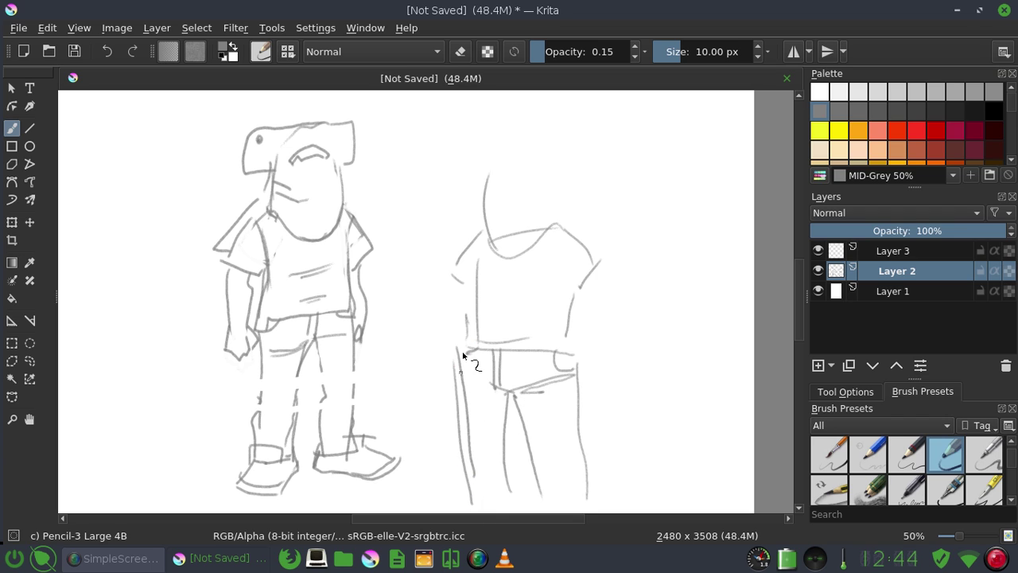
# - Add the curved left shoulder, the right arm and a head line rising to a point
pyautogui.moveTo(447, 285); pyautogui.dragTo(444, 352)
pyautogui.hotkey('ctrl', 'z')
pyautogui.moveTo(481, 229)
pyautogui.mouseDown()
pyautogui.moveTo(439, 274)
pyautogui.moveTo(437, 372)
pyautogui.mouseUp()
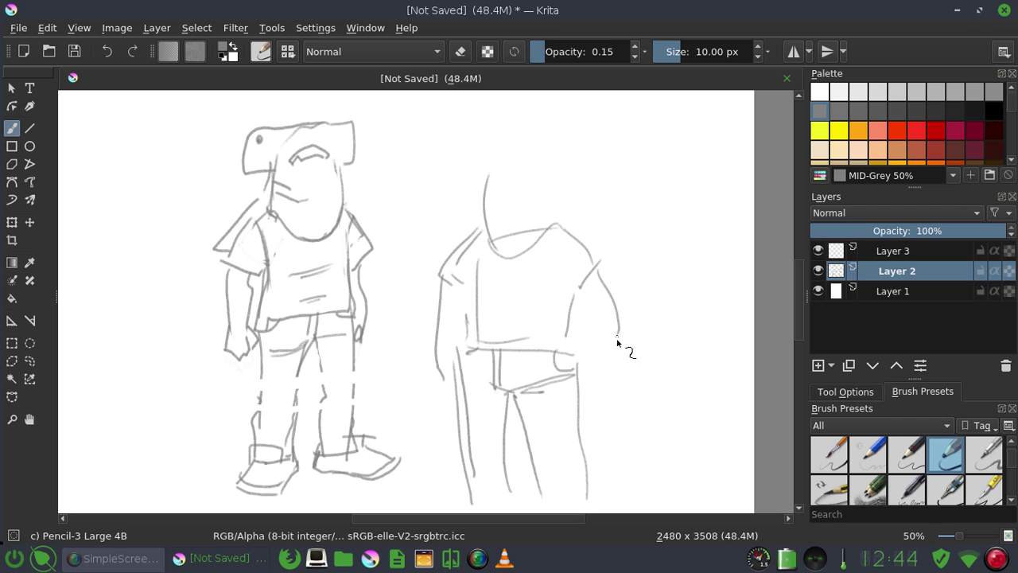
pyautogui.moveTo(617, 339); pyautogui.dragTo(594, 409)
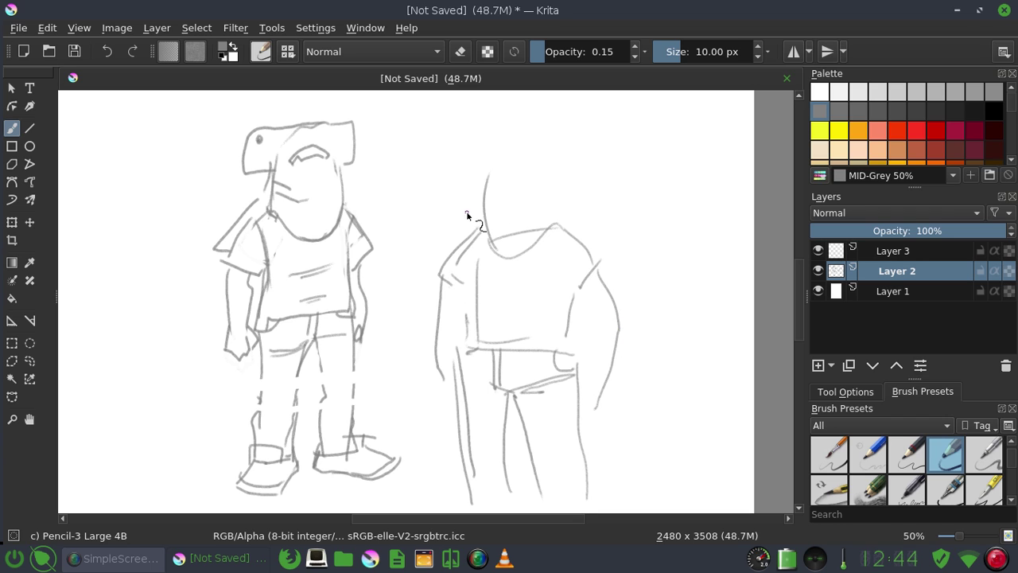
pyautogui.moveTo(486, 174)
pyautogui.mouseDown()
pyautogui.moveTo(481, 125)
pyautogui.moveTo(504, 135)
pyautogui.mouseUp()
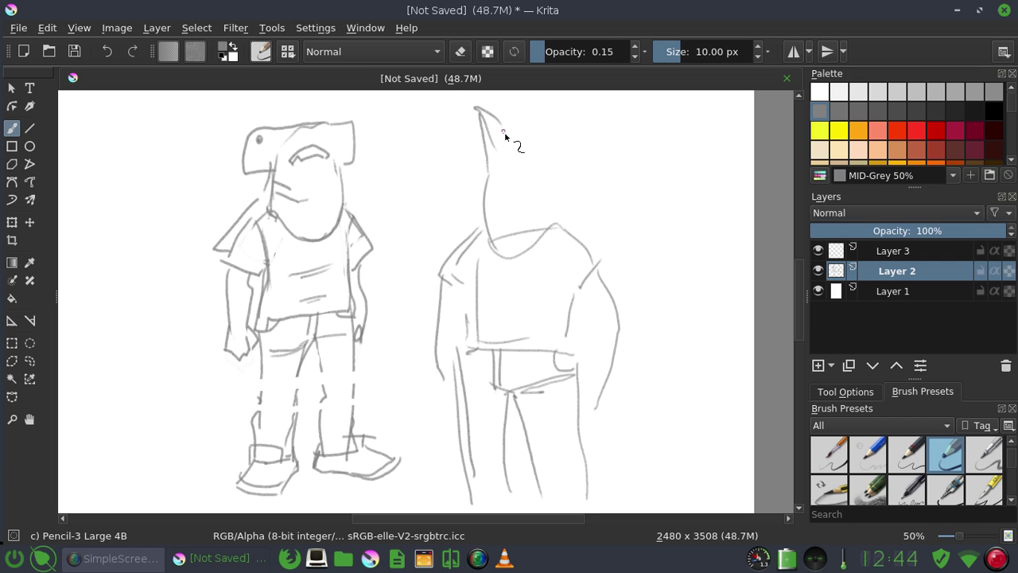
# - Pick a light grey and outline the pointed shark head down its right side from the tip
pyautogui.keyDown('ctrl'); pyautogui.click(476, 109); pyautogui.keyUp('ctrl')
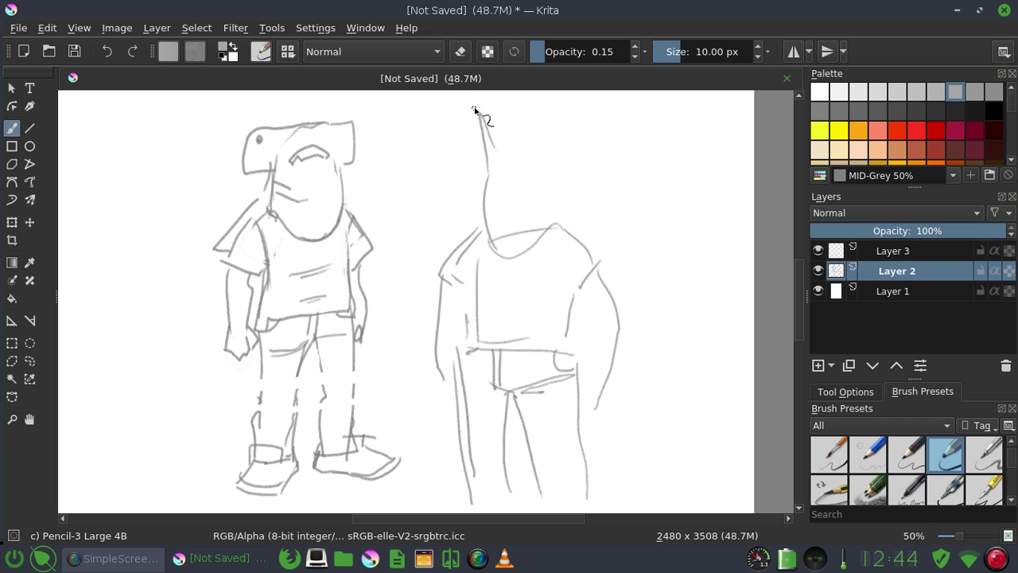
pyautogui.moveTo(478, 110); pyautogui.dragTo(514, 152)
pyautogui.hotkey('ctrl', 'z')
pyautogui.hotkey('ctrl', 'z')
pyautogui.moveTo(477, 111); pyautogui.dragTo(519, 172)
pyautogui.hotkey('ctrl', 'z')
pyautogui.hotkey('ctrl', 'z')
pyautogui.moveTo(477, 114); pyautogui.dragTo(521, 174)
pyautogui.moveTo(478, 112); pyautogui.dragTo(497, 182)
pyautogui.hotkey('ctrl', 'z')
pyautogui.moveTo(479, 109); pyautogui.dragTo(560, 208)
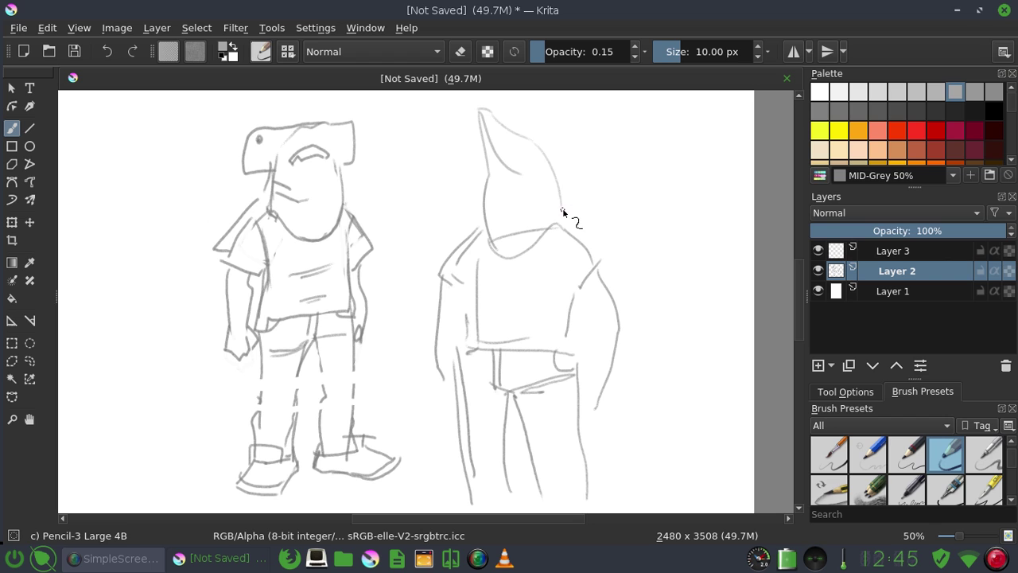
# - Add a fin, an eye dot and a refined upper edge to the second shark head
pyautogui.moveTo(561, 211)
pyautogui.mouseDown()
pyautogui.moveTo(618, 238)
pyautogui.moveTo(590, 242)
pyautogui.mouseUp()
pyautogui.click(526, 179)
pyautogui.moveTo(510, 145)
pyautogui.mouseDown()
pyautogui.moveTo(549, 173)
pyautogui.moveTo(561, 211)
pyautogui.mouseUp()
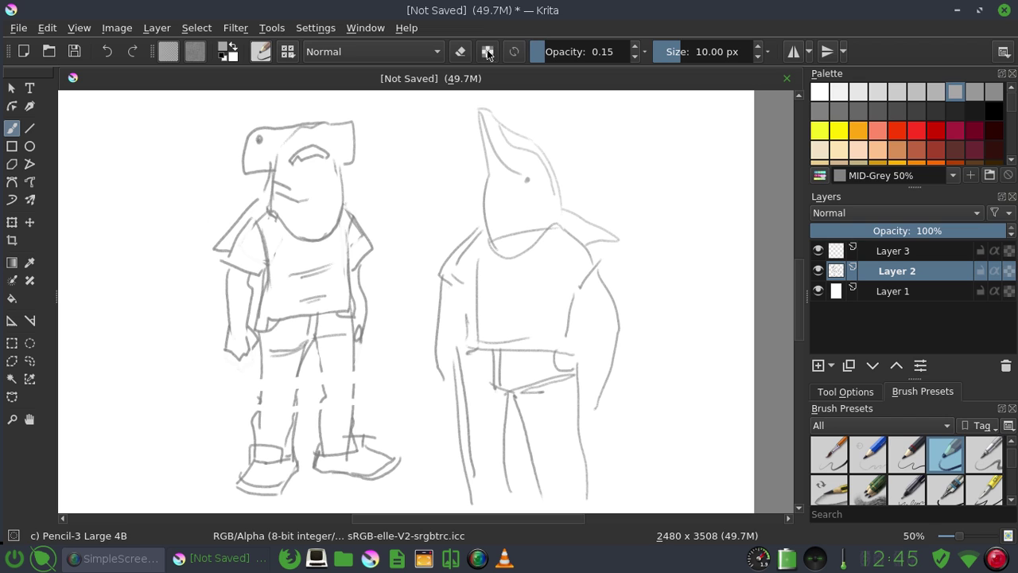
# - Toggle eraser mode with E and remove the snout mark and part of the left leg line
pyautogui.press('e')
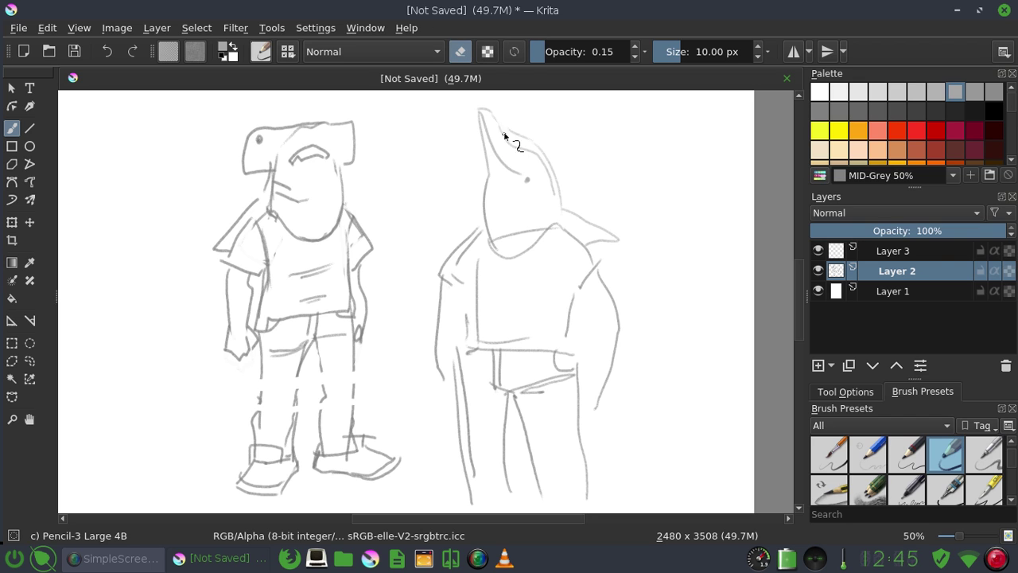
pyautogui.moveTo(516, 145); pyautogui.dragTo(521, 139)
pyautogui.moveTo(461, 386); pyautogui.dragTo(459, 389)
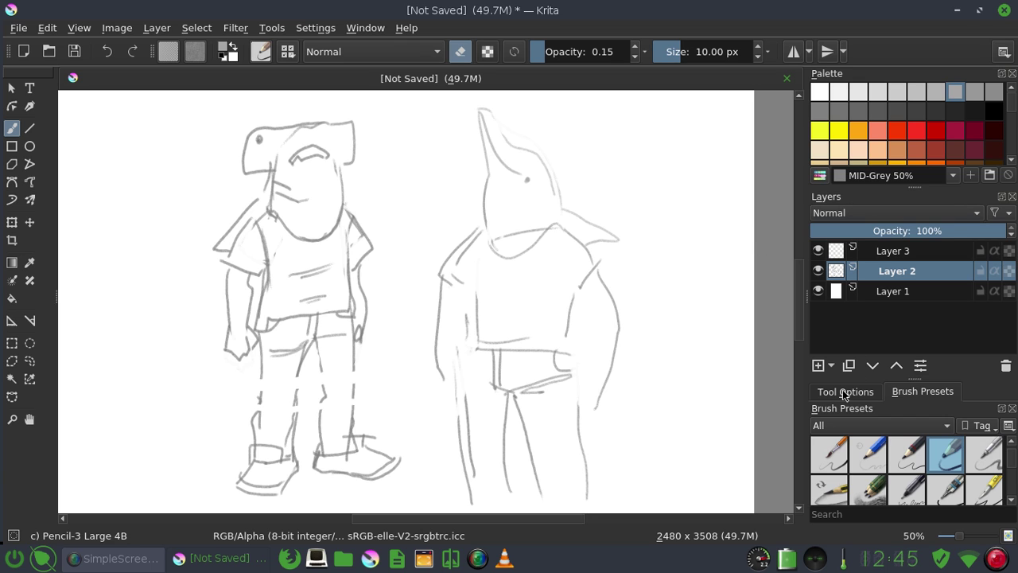
# - Lasso the side-view shark and shrink it from its lower-left corner with Transform
pyautogui.click(32, 362)
pyautogui.moveTo(442, 183); pyautogui.dragTo(602, 544)
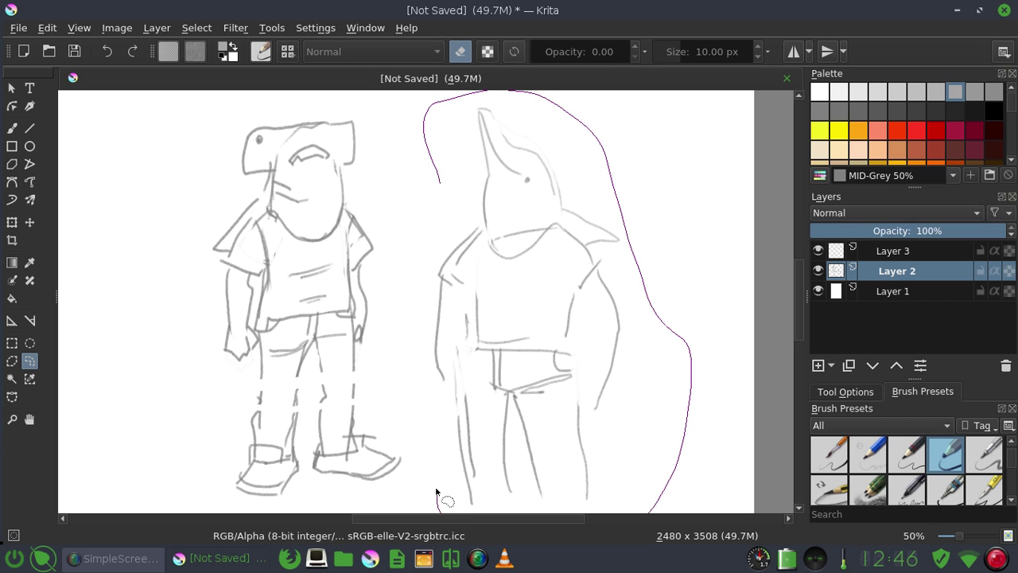
pyautogui.moveTo(600, 543); pyautogui.dragTo(443, 185)
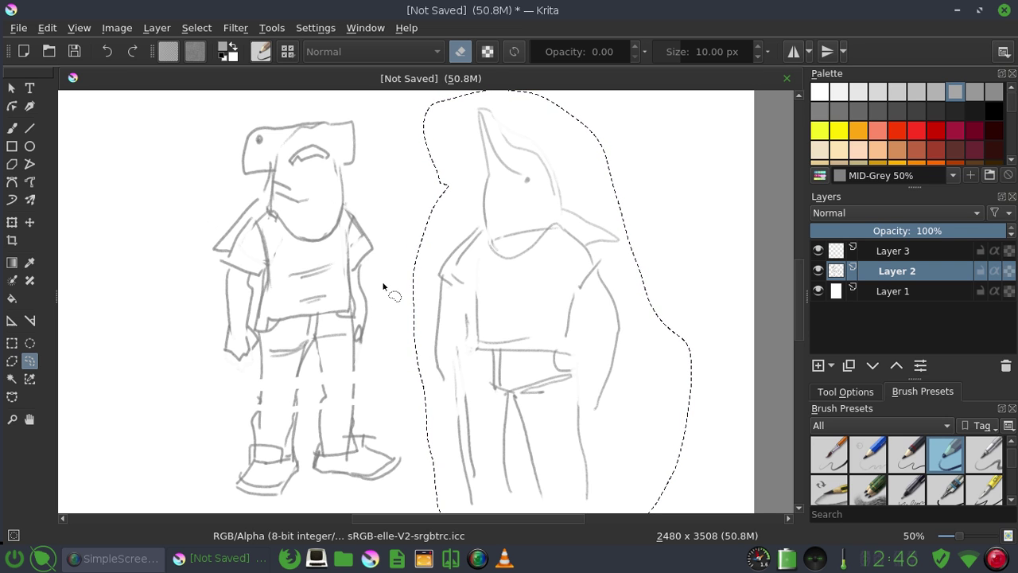
pyautogui.hotkey('ctrl', 't')
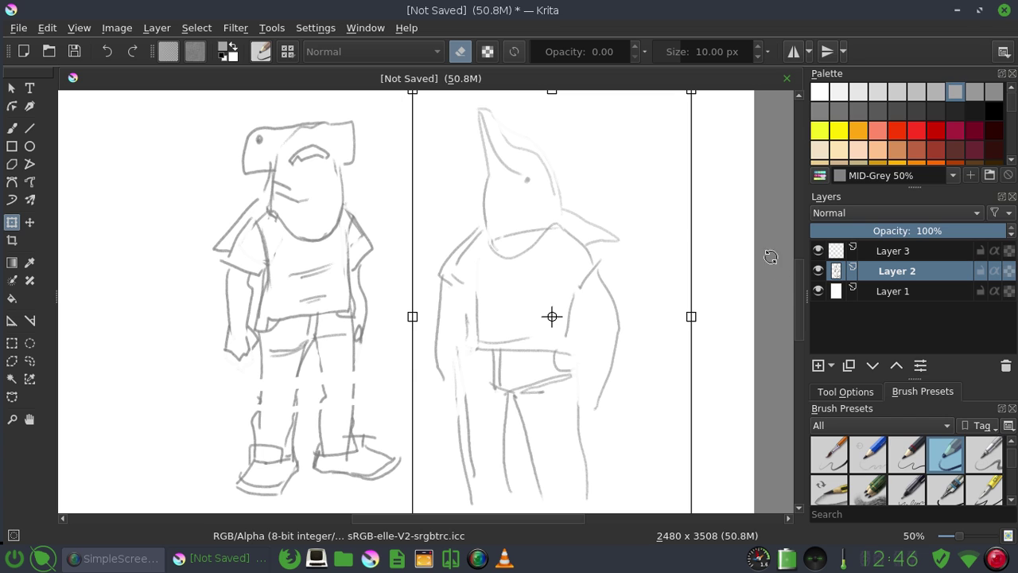
pyautogui.moveTo(800, 291); pyautogui.dragTo(801, 324)
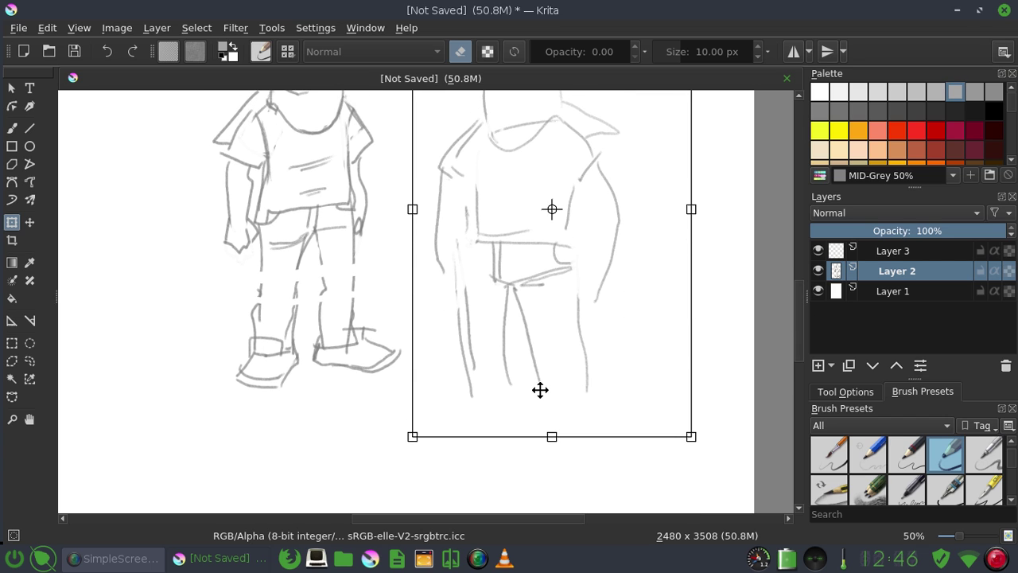
pyautogui.moveTo(408, 442); pyautogui.dragTo(422, 429)
pyautogui.hotkey('ctrl', 'z')
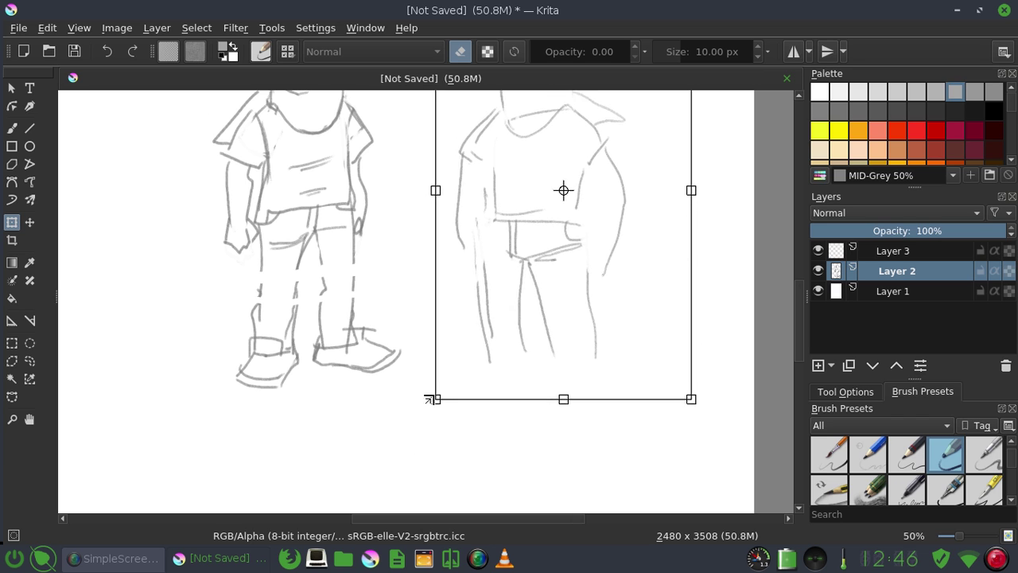
pyautogui.moveTo(411, 438); pyautogui.dragTo(454, 329)
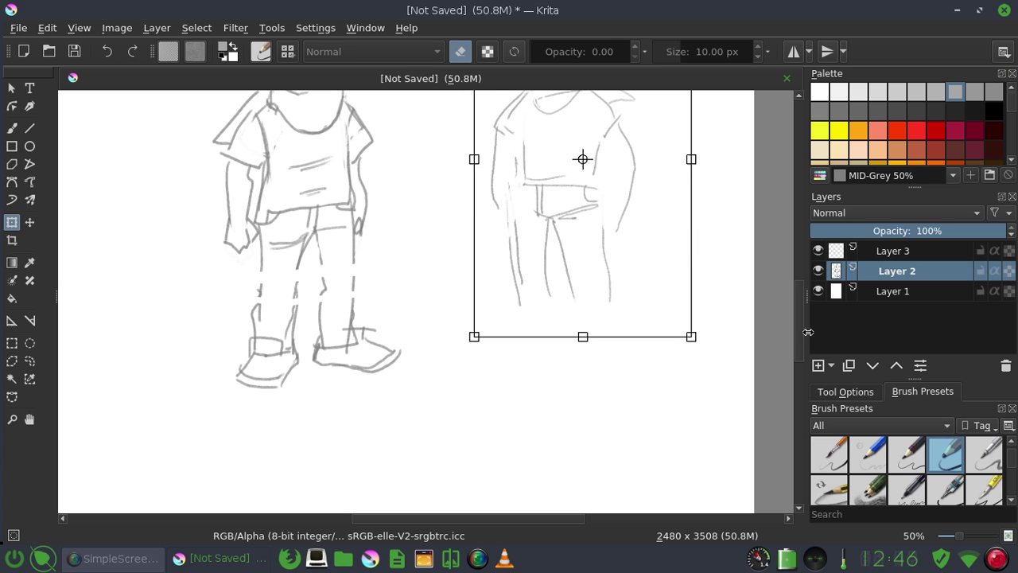
pyautogui.scroll(1, 600, 347)
pyautogui.scroll(2, 599, 347)
# - Move the side-view shark into place, stretch it taller and wider, then apply and deselect
pyautogui.moveTo(599, 346)
pyautogui.mouseDown()
pyautogui.moveTo(346, 354)
pyautogui.moveTo(573, 340)
pyautogui.mouseUp()
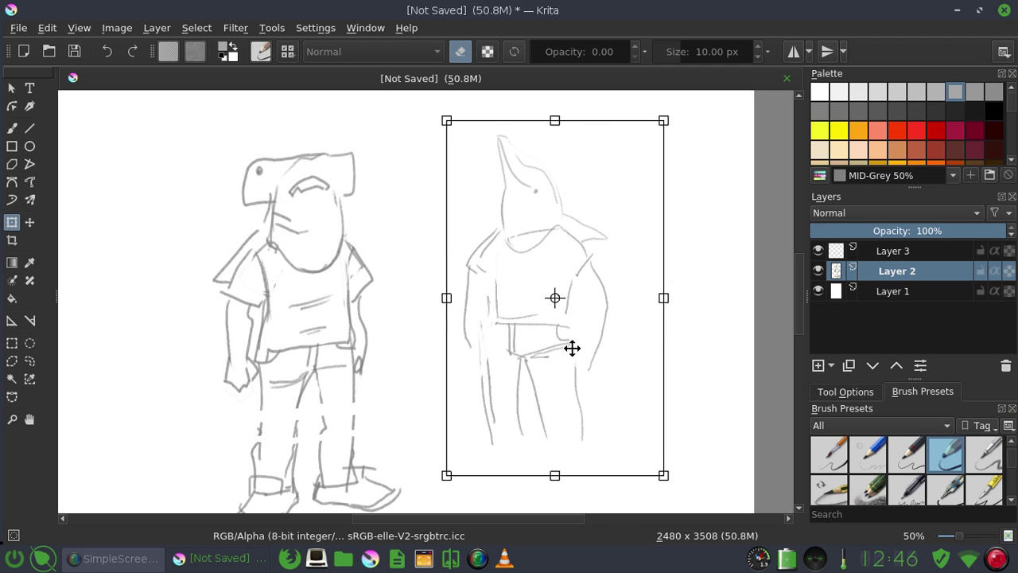
pyautogui.moveTo(572, 341); pyautogui.dragTo(569, 352)
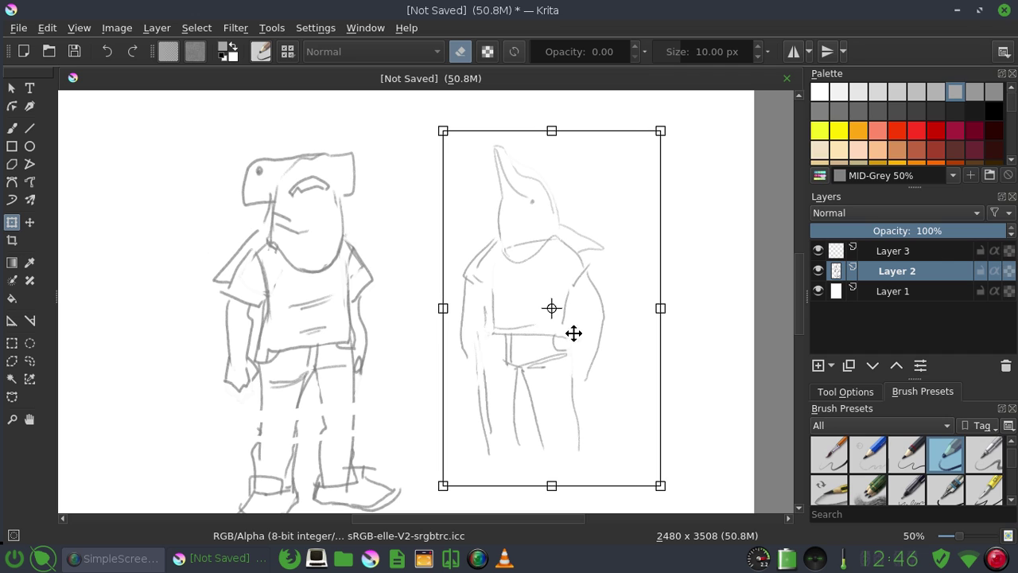
pyautogui.moveTo(551, 131); pyautogui.dragTo(551, 137)
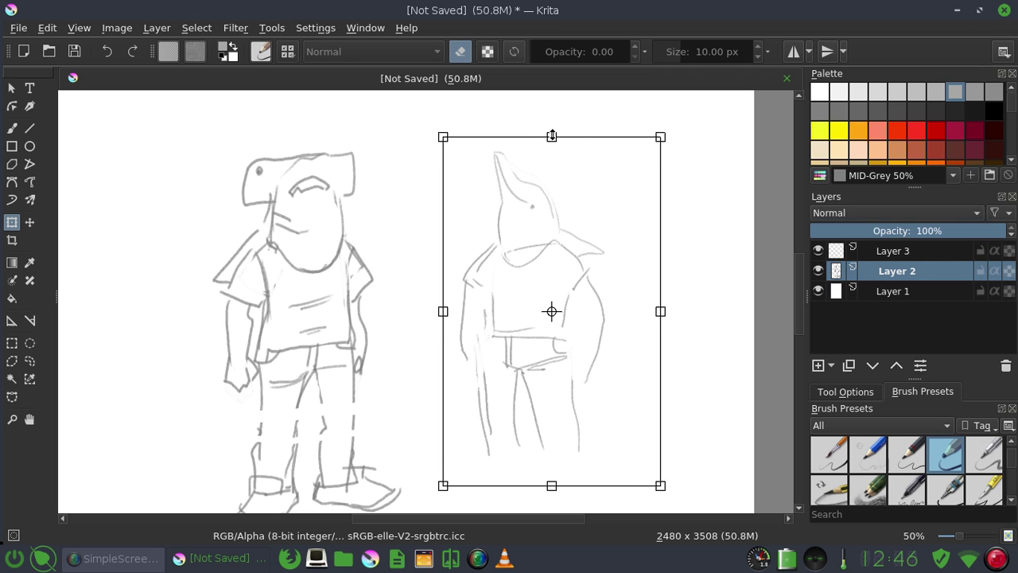
pyautogui.moveTo(551, 137); pyautogui.dragTo(551, 95)
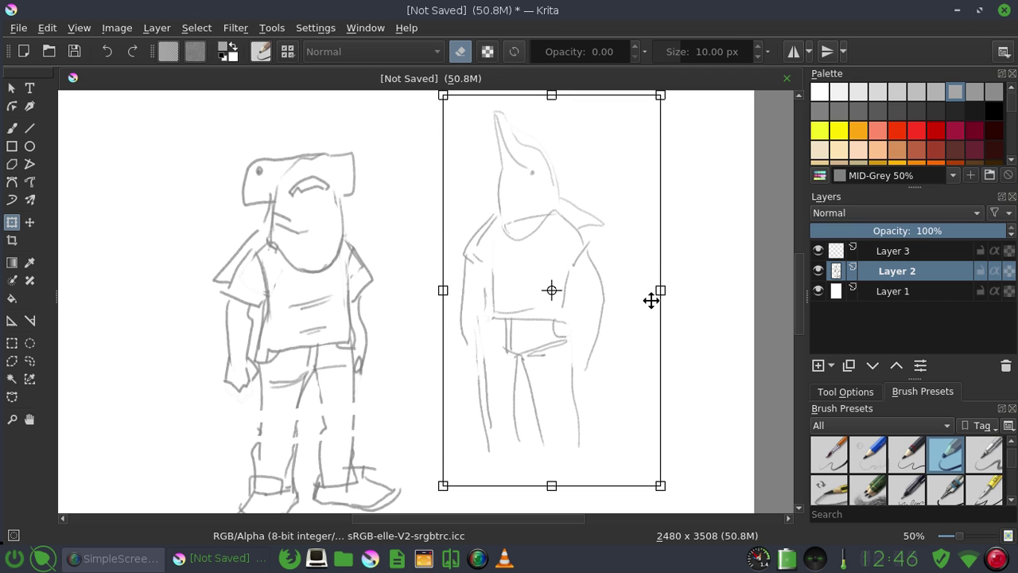
pyautogui.moveTo(660, 289); pyautogui.dragTo(662, 289)
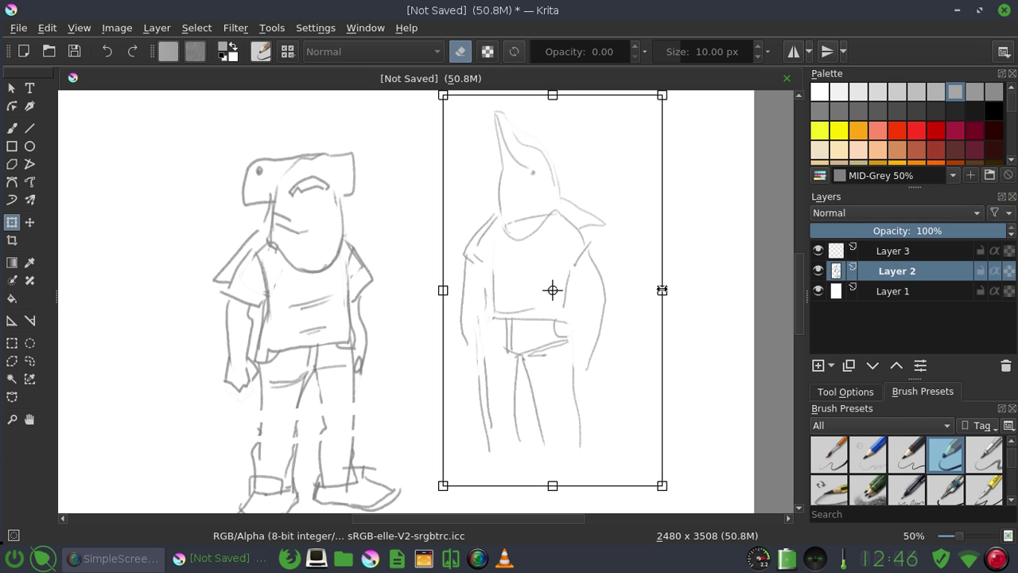
pyautogui.moveTo(521, 359); pyautogui.dragTo(530, 352)
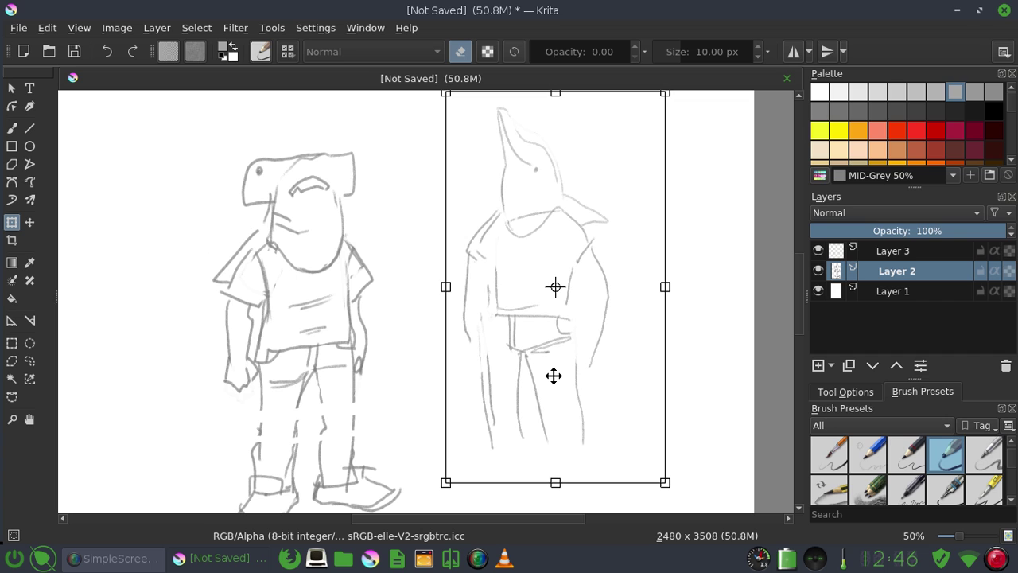
pyautogui.press('Return')
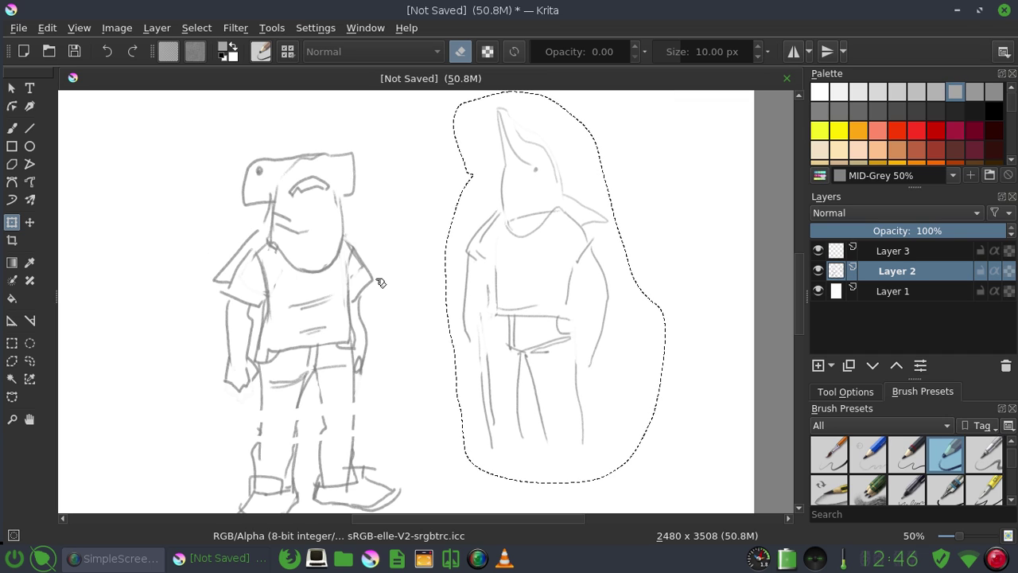
pyautogui.hotkey('ctrl', 'shift', 'a')
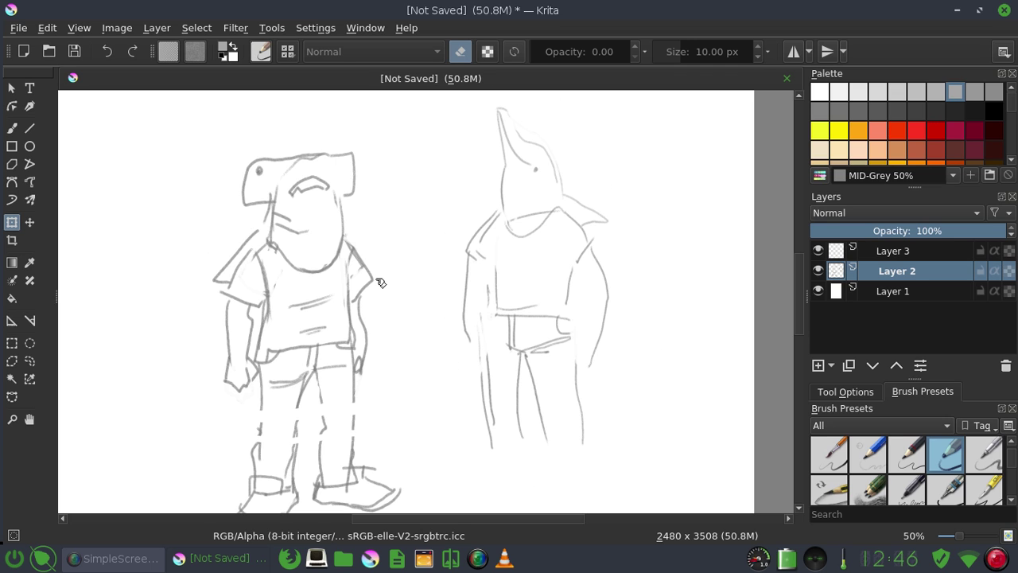
# - With the pencil brush drawing again, sketch the side-view shark's leg lines and back leg
pyautogui.click(14, 125)
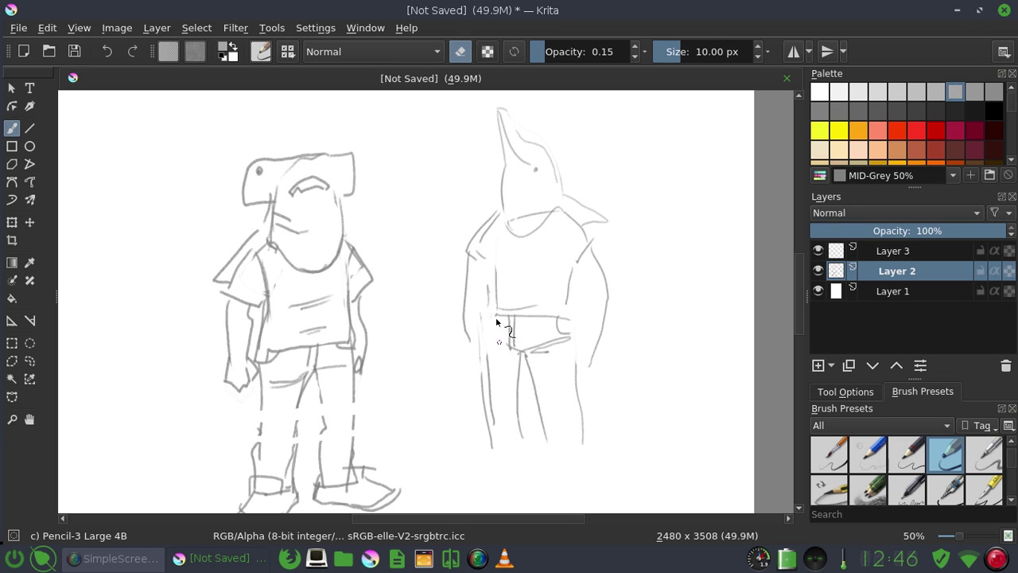
pyautogui.click(459, 51)
pyautogui.moveTo(518, 407); pyautogui.dragTo(529, 479)
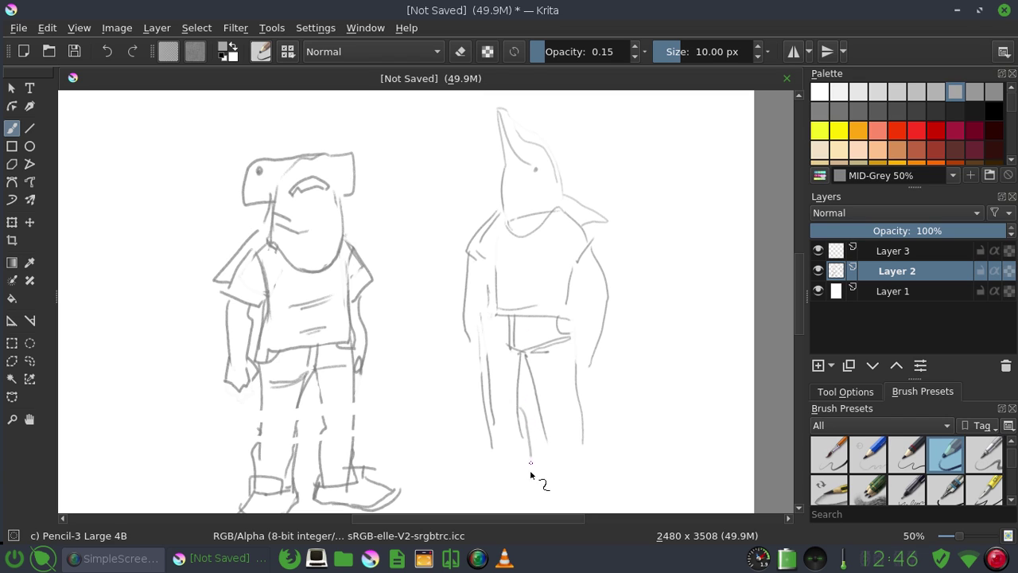
pyautogui.moveTo(520, 420); pyautogui.dragTo(528, 497)
pyautogui.moveTo(487, 435)
pyautogui.mouseDown()
pyautogui.moveTo(504, 496)
pyautogui.moveTo(469, 509)
pyautogui.moveTo(504, 509)
pyautogui.mouseUp()
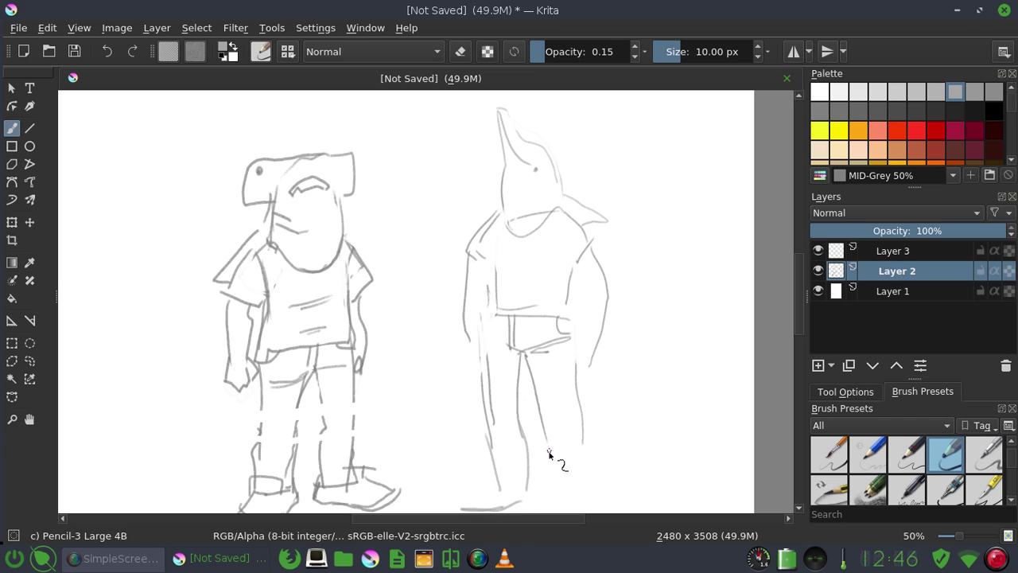
pyautogui.moveTo(548, 444)
pyautogui.mouseDown()
pyautogui.moveTo(566, 490)
pyautogui.moveTo(602, 507)
pyautogui.mouseUp()
# - Sketch the feet with their undersides, soles and heels
pyautogui.scroll(-2, 799, 334)
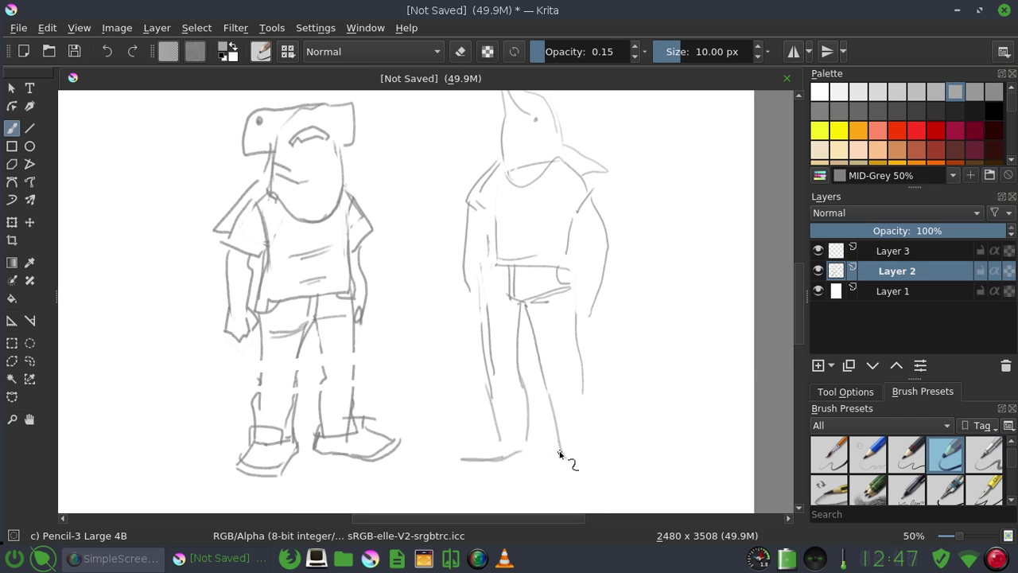
pyautogui.moveTo(514, 473)
pyautogui.mouseDown()
pyautogui.moveTo(567, 467)
pyautogui.moveTo(536, 482)
pyautogui.moveTo(595, 478)
pyautogui.mouseUp()
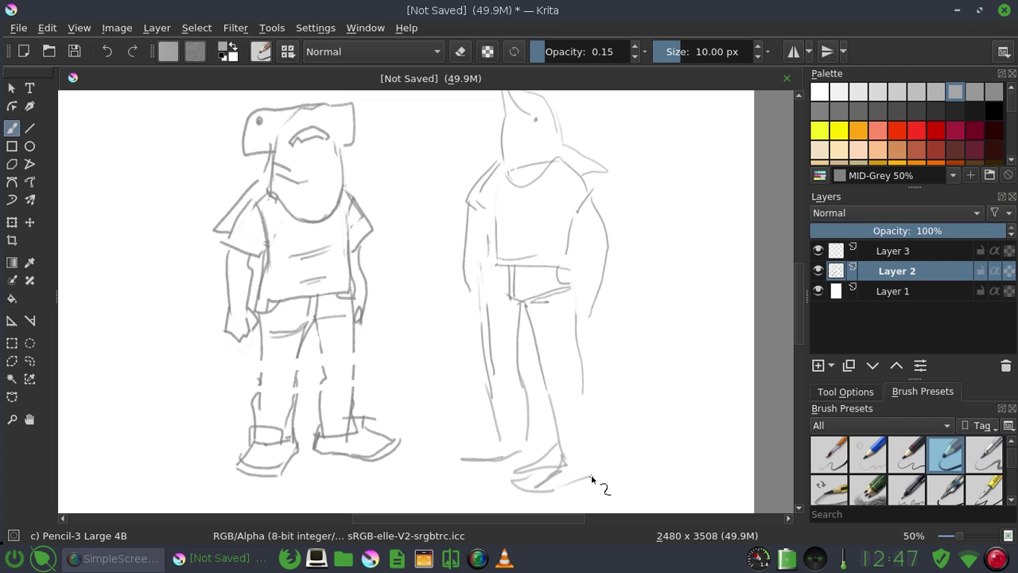
pyautogui.moveTo(590, 439)
pyautogui.mouseDown()
pyautogui.moveTo(598, 474)
pyautogui.moveTo(593, 436)
pyautogui.mouseUp()
pyautogui.moveTo(549, 466)
pyautogui.mouseDown()
pyautogui.moveTo(598, 469)
pyautogui.moveTo(591, 430)
pyautogui.mouseUp()
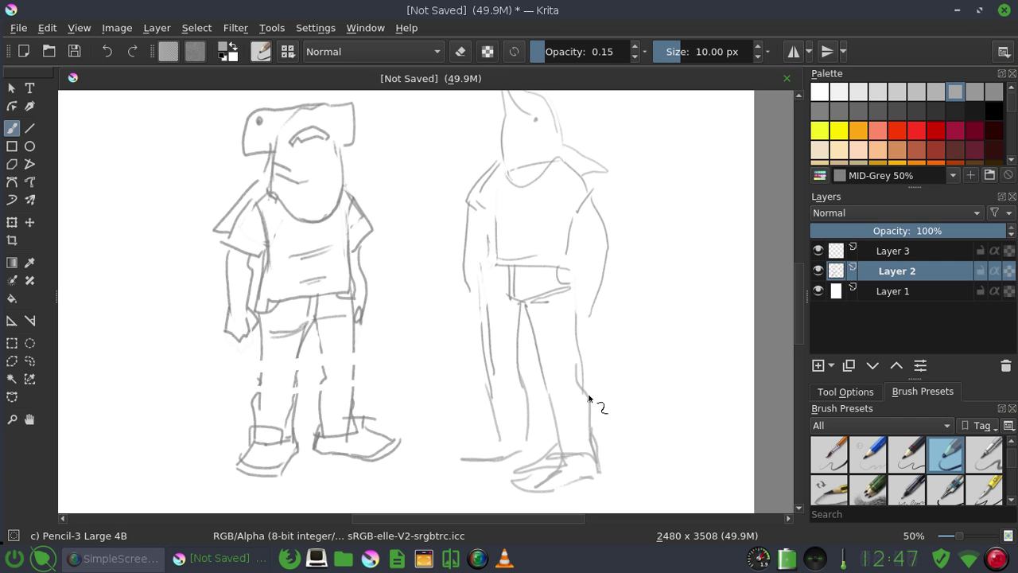
pyautogui.moveTo(527, 451)
pyautogui.mouseDown()
pyautogui.moveTo(479, 460)
pyautogui.moveTo(503, 425)
pyautogui.mouseUp()
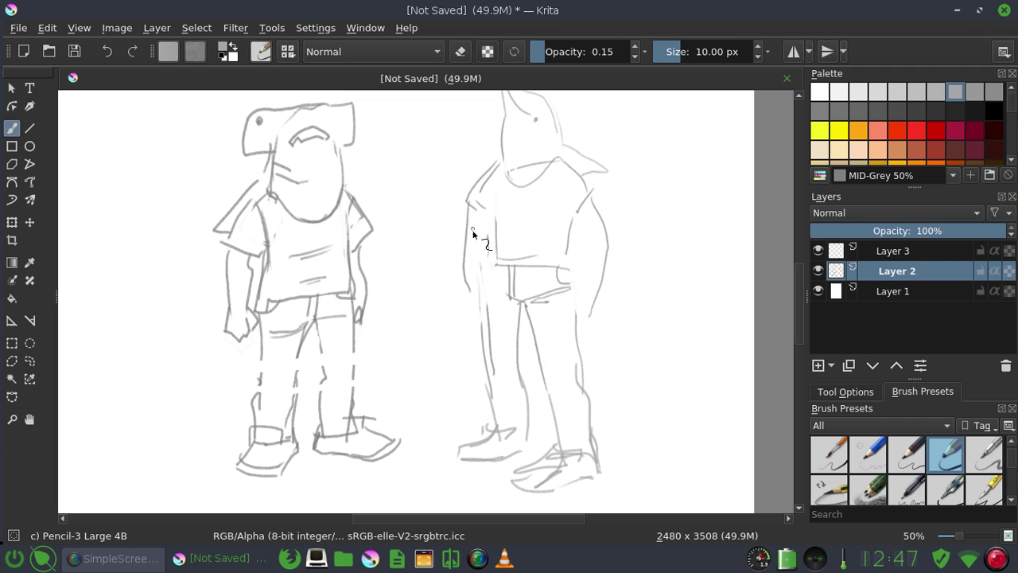
# - Refine the side-view shark's chest, torso edge, shoulder, hip and arm lines
pyautogui.moveTo(491, 221); pyautogui.dragTo(549, 233)
pyautogui.moveTo(485, 191); pyautogui.dragTo(491, 226)
pyautogui.moveTo(592, 189); pyautogui.dragTo(583, 205)
pyautogui.moveTo(576, 190)
pyautogui.mouseDown()
pyautogui.moveTo(574, 270)
pyautogui.moveTo(494, 266)
pyautogui.mouseUp()
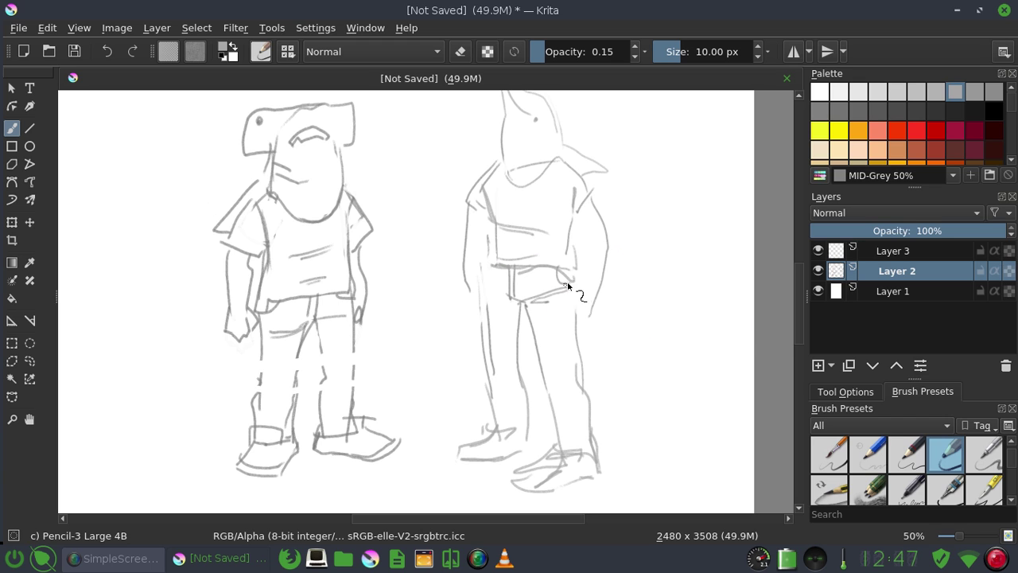
pyautogui.moveTo(571, 269)
pyautogui.mouseDown()
pyautogui.moveTo(586, 289)
pyautogui.moveTo(575, 303)
pyautogui.moveTo(586, 295)
pyautogui.mouseUp()
pyautogui.moveTo(476, 271)
pyautogui.mouseDown()
pyautogui.moveTo(500, 291)
pyautogui.moveTo(483, 254)
pyautogui.moveTo(479, 297)
pyautogui.mouseUp()
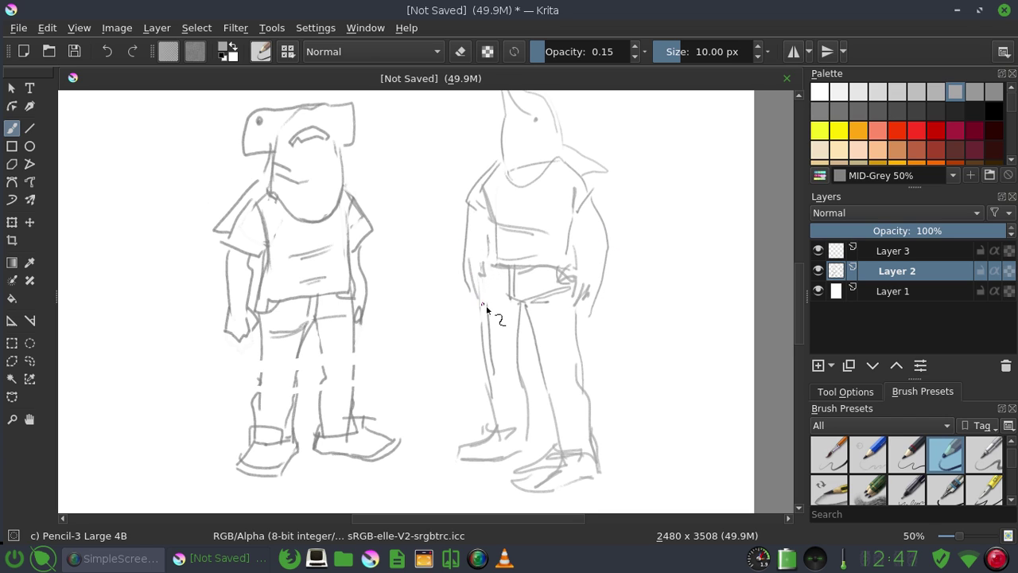
pyautogui.moveTo(798, 339); pyautogui.dragTo(796, 326)
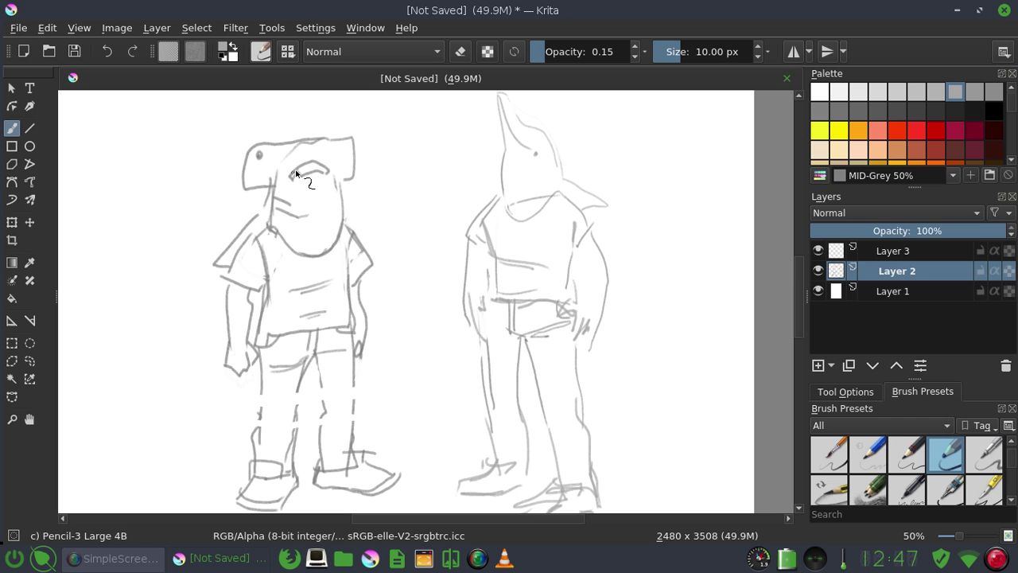
# - Darken the hammerhead's face curve and hatch shading along its sleeve and neck
pyautogui.moveTo(296, 173); pyautogui.dragTo(328, 172)
pyautogui.moveTo(217, 264); pyautogui.dragTo(259, 223)
pyautogui.moveTo(272, 184); pyautogui.dragTo(265, 219)
pyautogui.moveTo(261, 214); pyautogui.dragTo(269, 213)
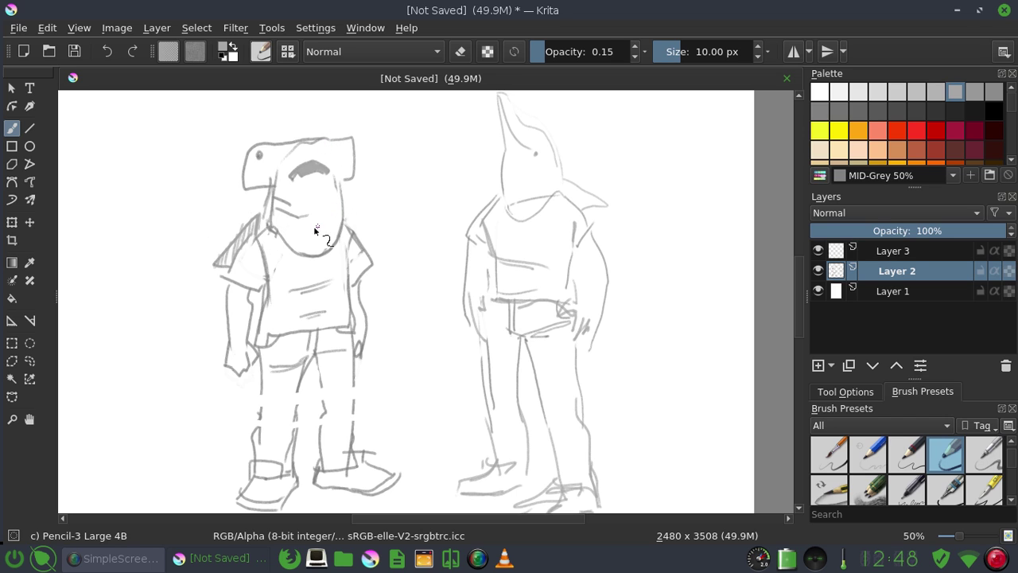
pyautogui.moveTo(257, 233); pyautogui.dragTo(267, 219)
# - Hatch shading onto the side-view shark's fin and arm and the hammerhead's arm
pyautogui.moveTo(562, 186); pyautogui.dragTo(595, 209)
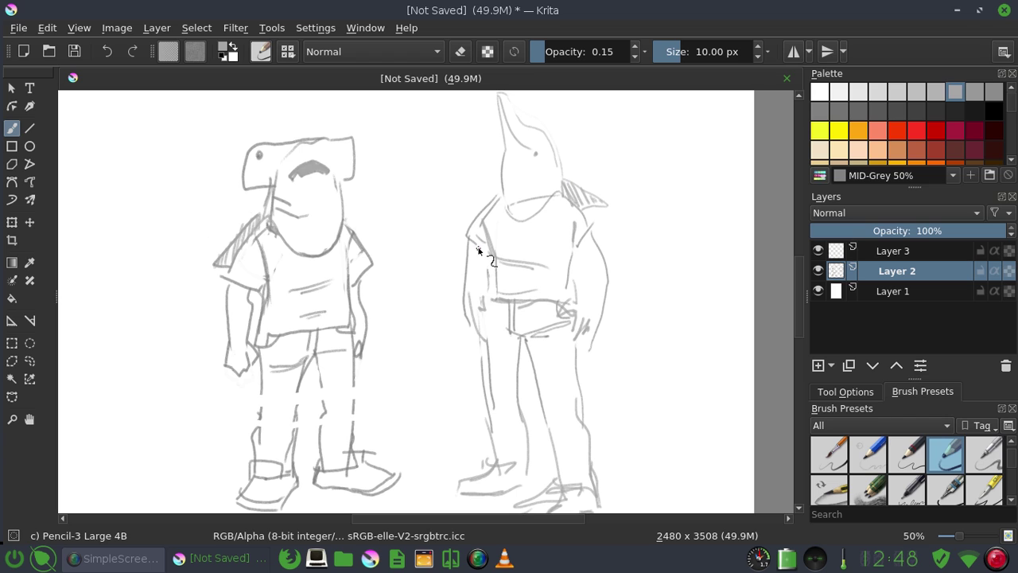
pyautogui.moveTo(474, 252); pyautogui.dragTo(470, 308)
pyautogui.moveTo(347, 282)
pyautogui.mouseDown()
pyautogui.moveTo(367, 304)
pyautogui.moveTo(364, 345)
pyautogui.mouseUp()
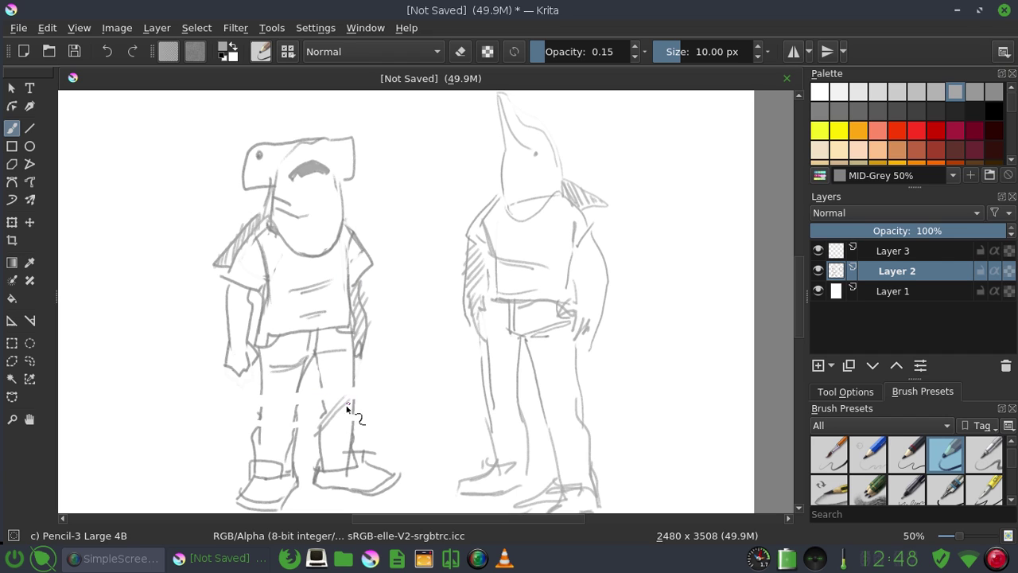
# - Hatch both sharks' lower legs and the right side of the hammerhead's head
pyautogui.moveTo(351, 402)
pyautogui.mouseDown()
pyautogui.moveTo(321, 436)
pyautogui.moveTo(320, 461)
pyautogui.mouseUp()
pyautogui.moveTo(353, 437)
pyautogui.mouseDown()
pyautogui.moveTo(324, 472)
pyautogui.moveTo(377, 484)
pyautogui.mouseUp()
pyautogui.moveTo(482, 403); pyautogui.dragTo(521, 429)
pyautogui.moveTo(485, 414)
pyautogui.mouseDown()
pyautogui.moveTo(518, 437)
pyautogui.moveTo(518, 480)
pyautogui.moveTo(482, 499)
pyautogui.mouseUp()
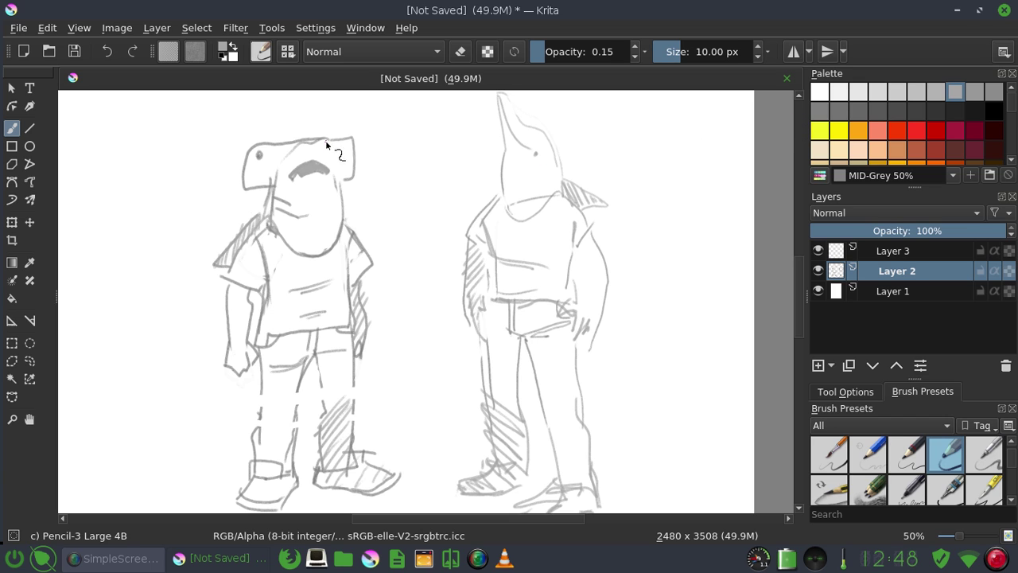
pyautogui.moveTo(330, 143); pyautogui.dragTo(355, 173)
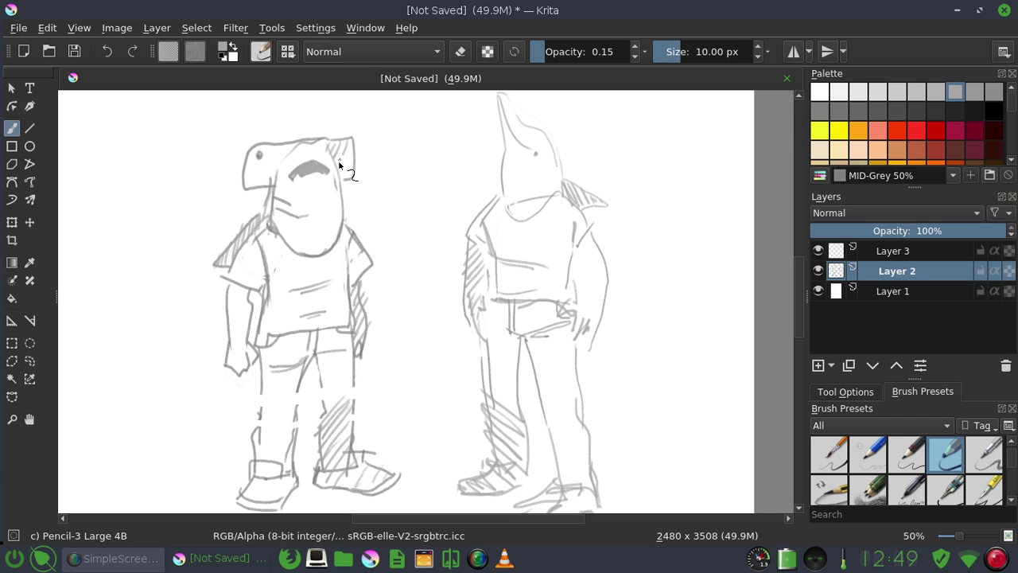